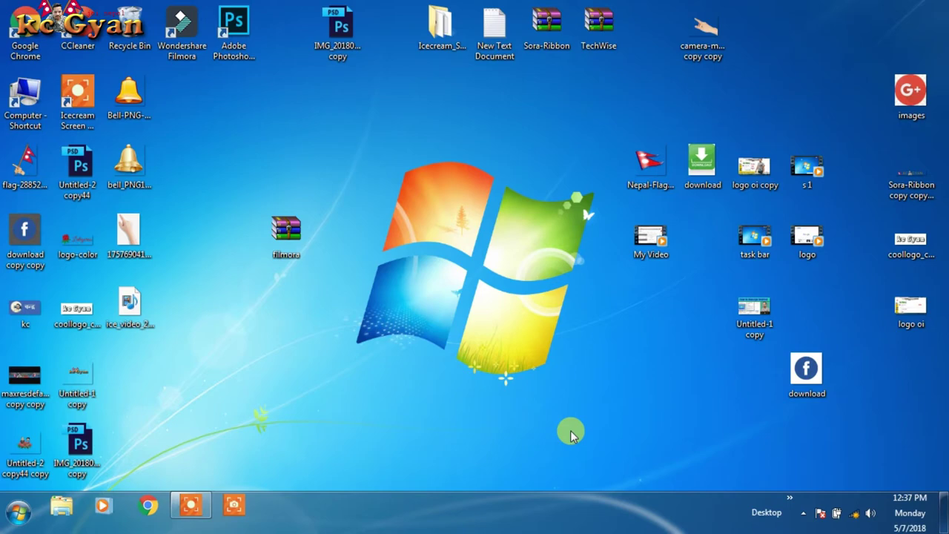
Step: Refresh the desktop three times from its right-click menu
right_click(326, 101)
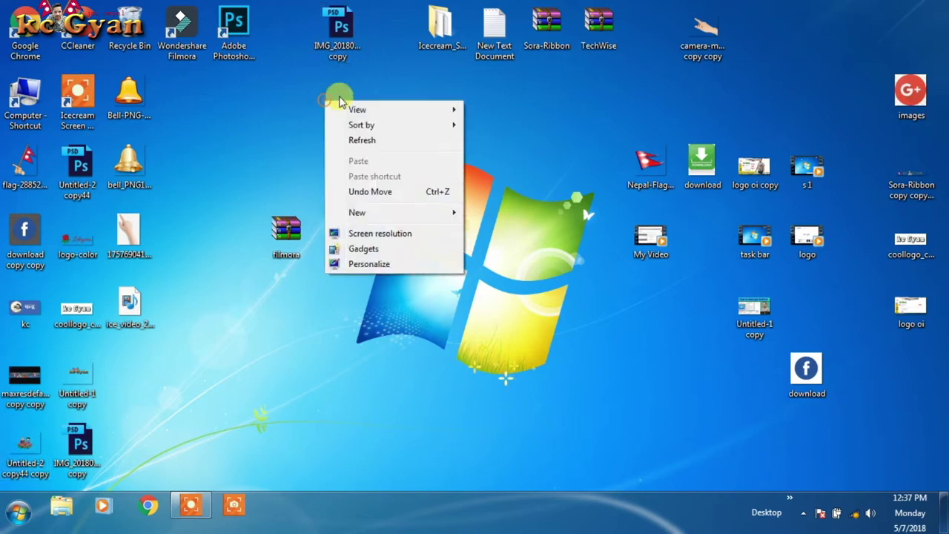
click(364, 140)
right_click(351, 130)
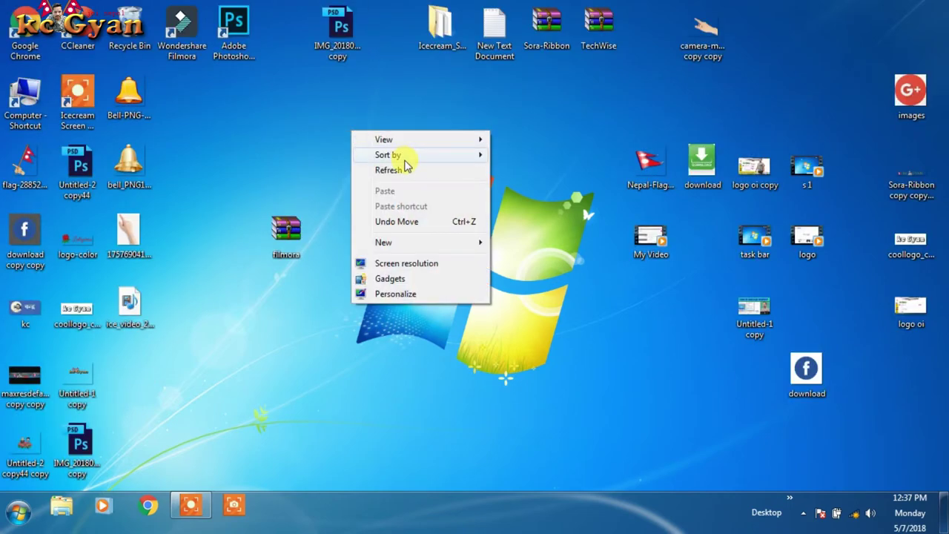
click(403, 171)
right_click(349, 146)
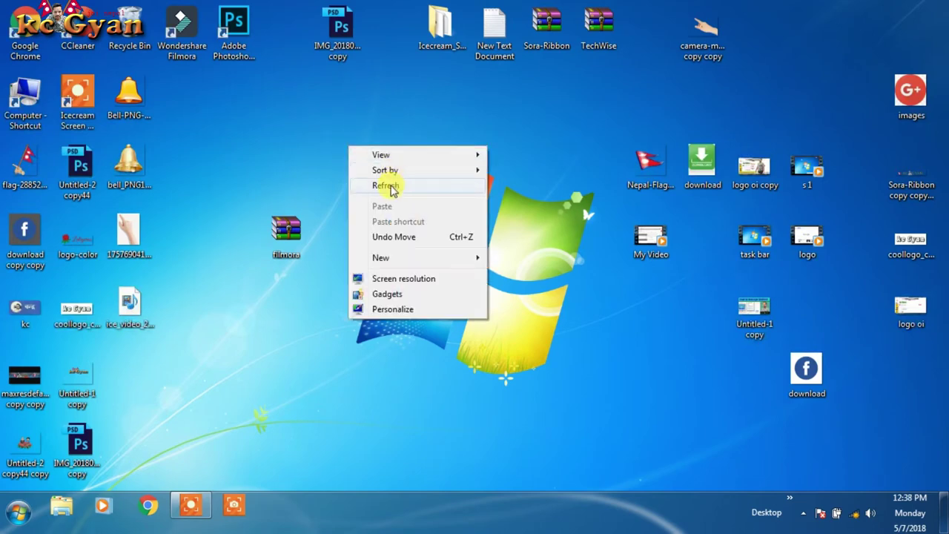
click(392, 187)
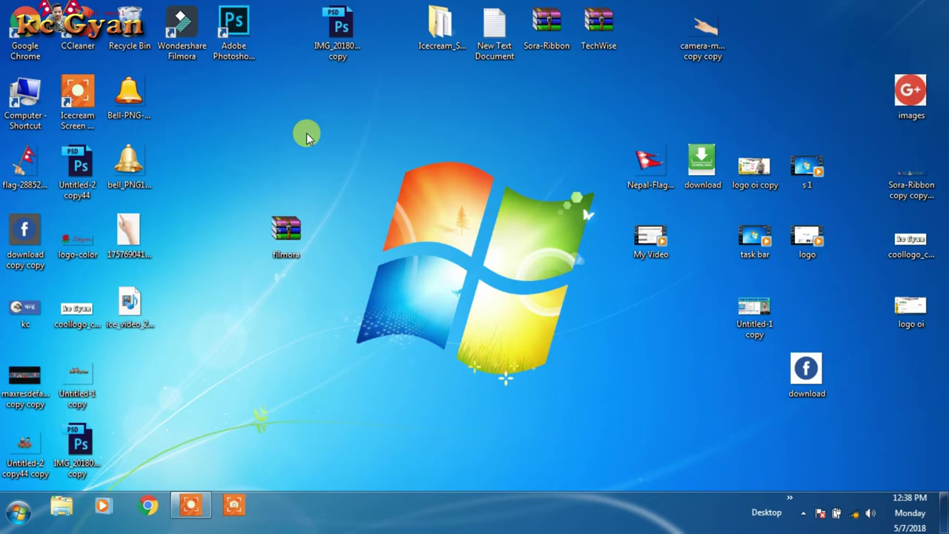
Step: Reposition the filmora.rar icon up and right into an empty grid spot
drag(307, 137, 270, 146)
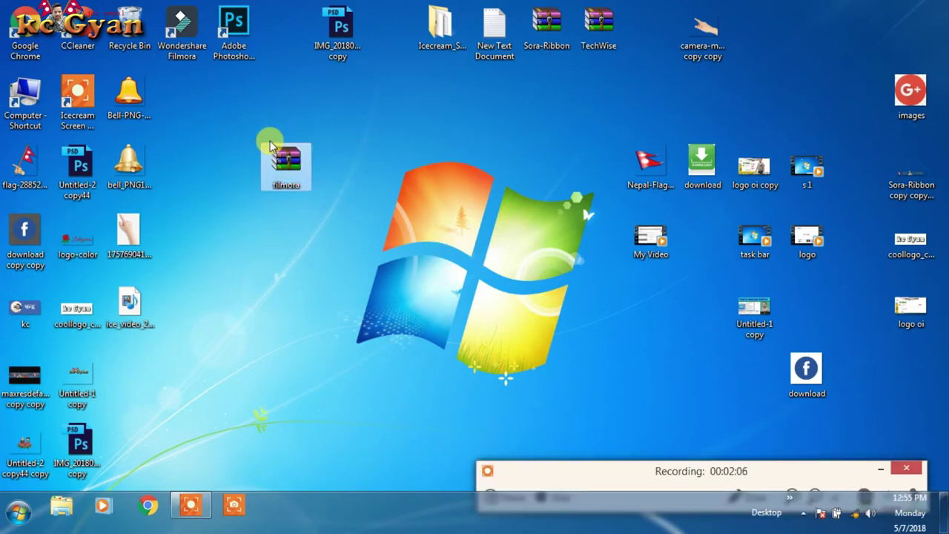
click(288, 158)
drag(289, 158, 345, 145)
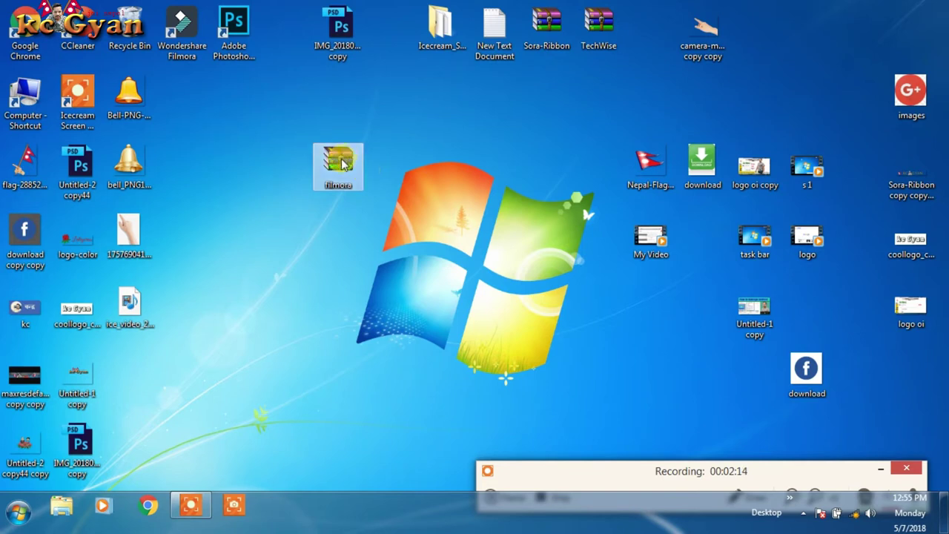
mouse_move(345, 163)
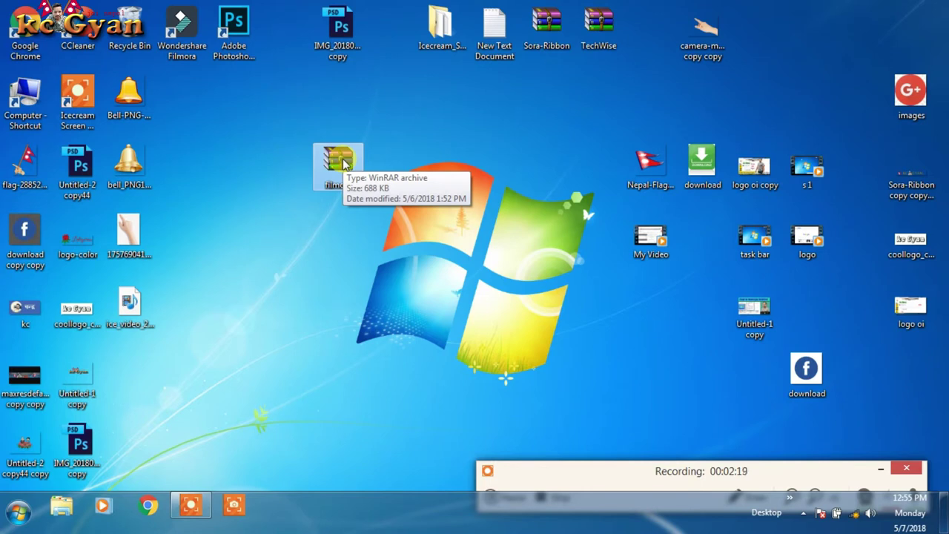
mouse_move(343, 163)
mouse_down()
mouse_move(319, 169)
mouse_move(344, 160)
mouse_up()
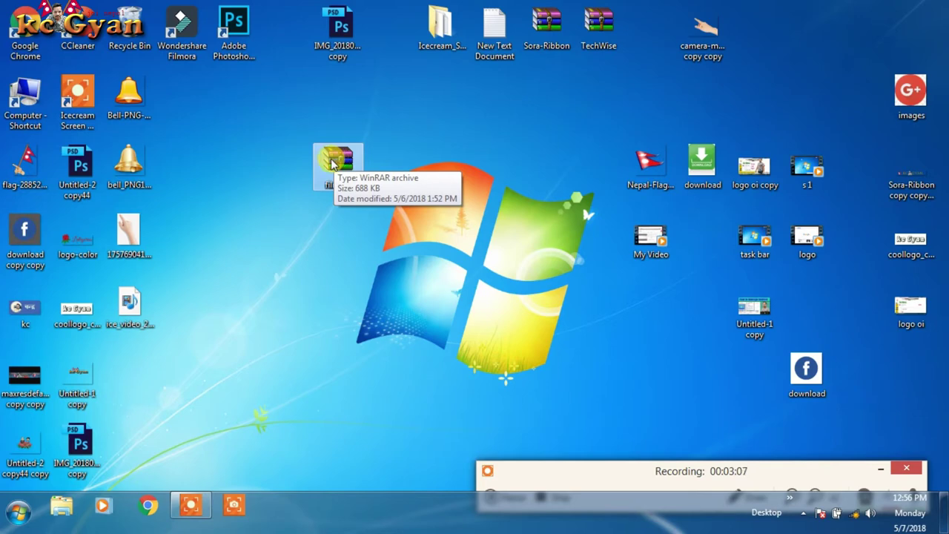
Step: Extract filmora.rar to the desktop with Extract Here, entering the archive password
right_click(331, 163)
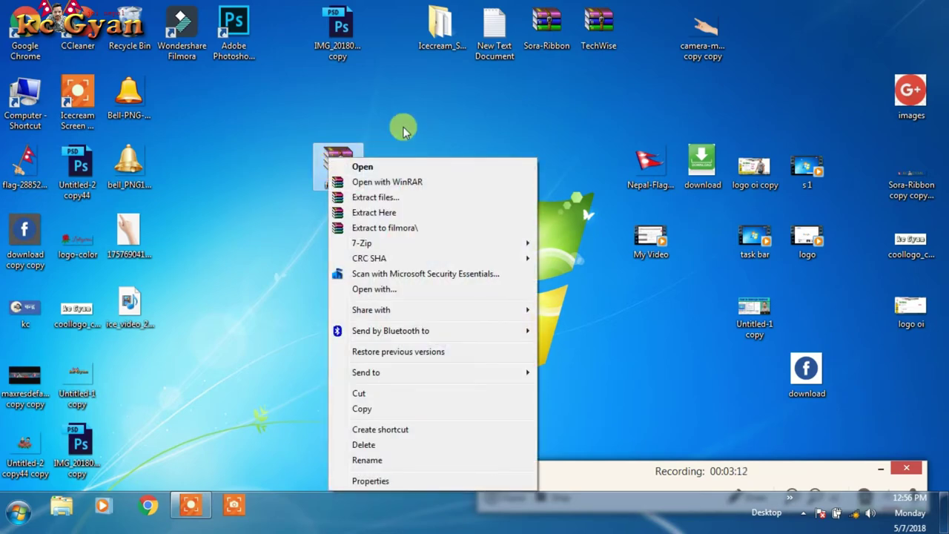
right_click(413, 122)
click(337, 162)
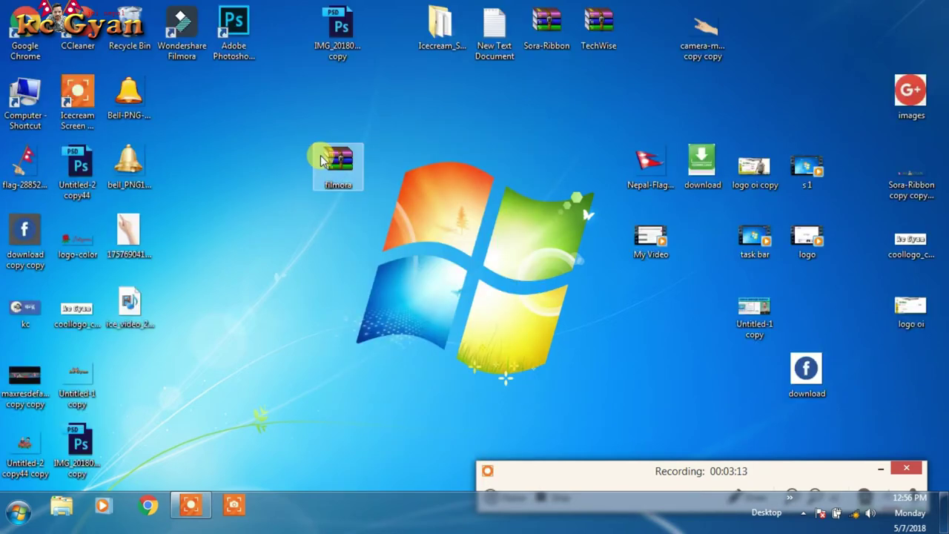
right_click(322, 155)
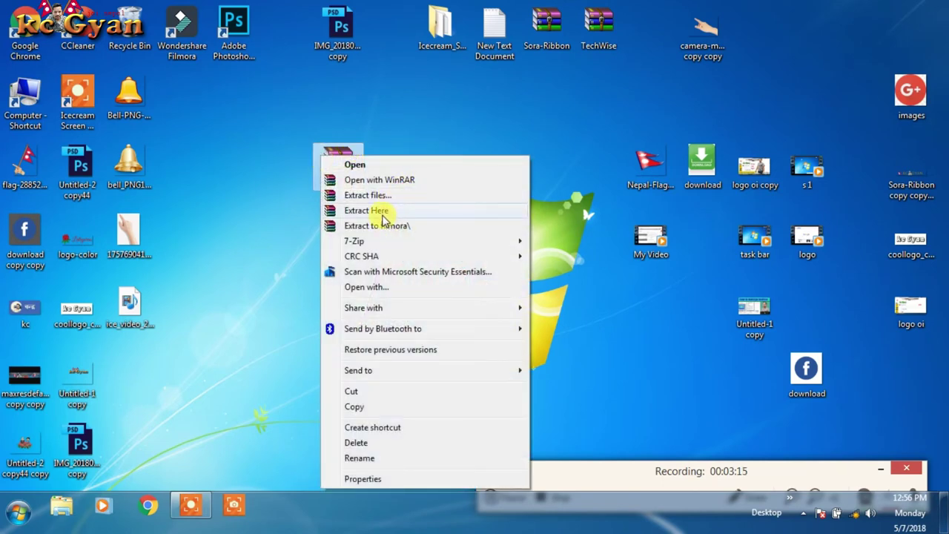
click(374, 211)
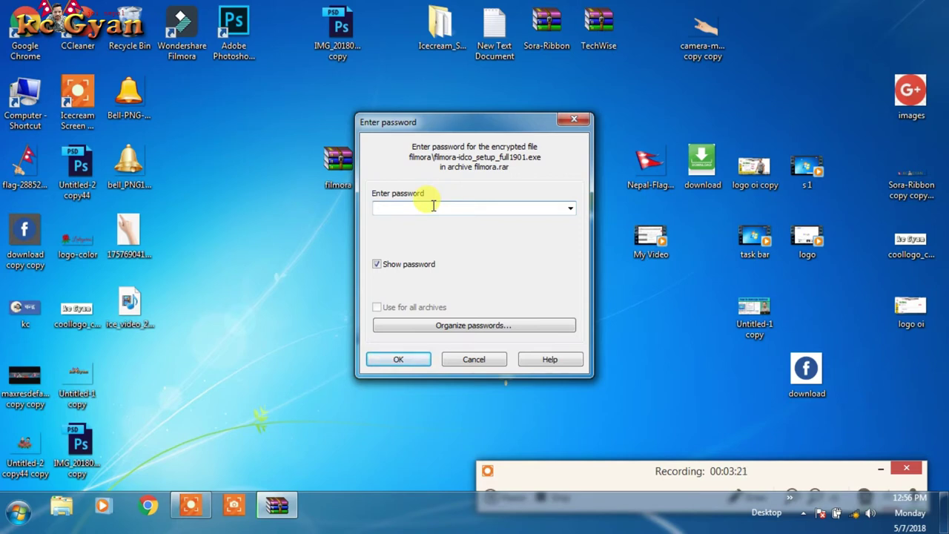
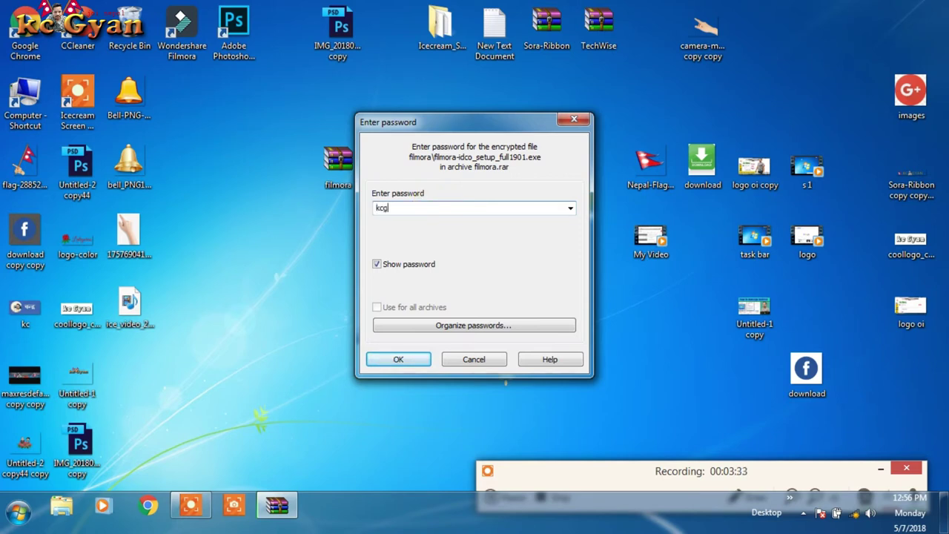
click(404, 360)
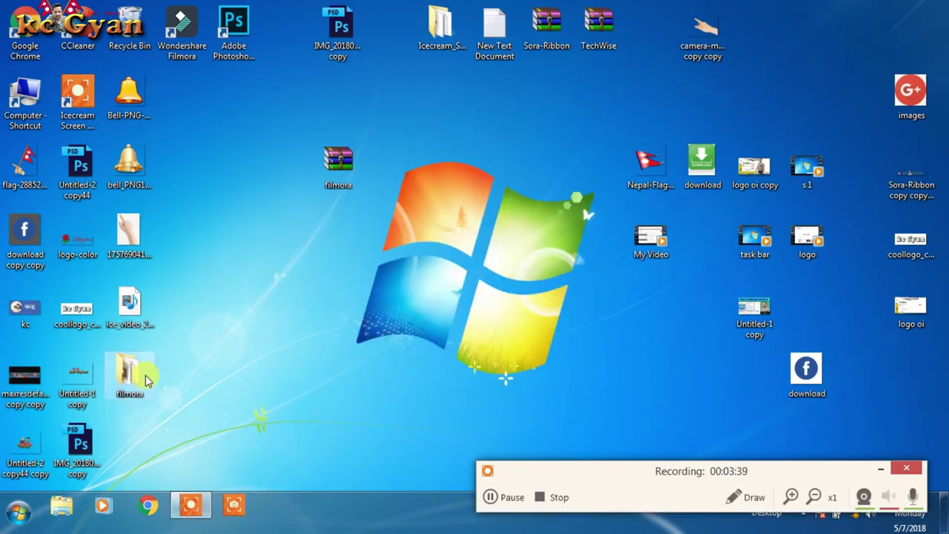
Step: Open the filmora folder, view the serial-key text file, run filmora-idco_setup_full1901, close the folder
drag(132, 374, 331, 306)
double_click(331, 305)
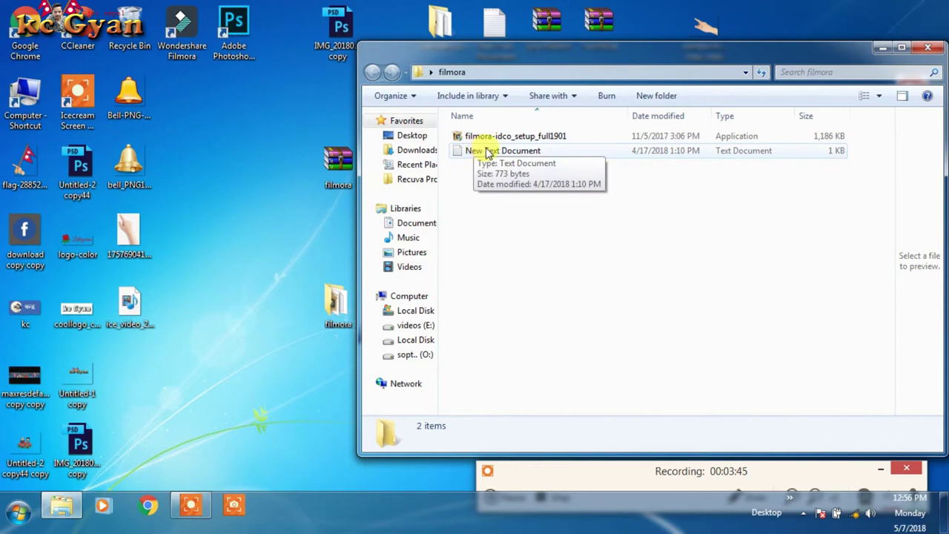
double_click(485, 150)
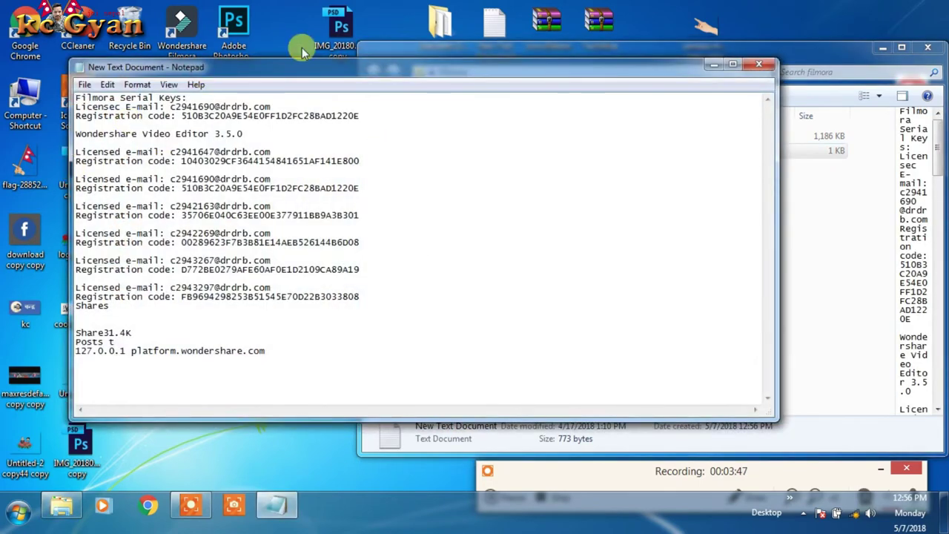
click(771, 70)
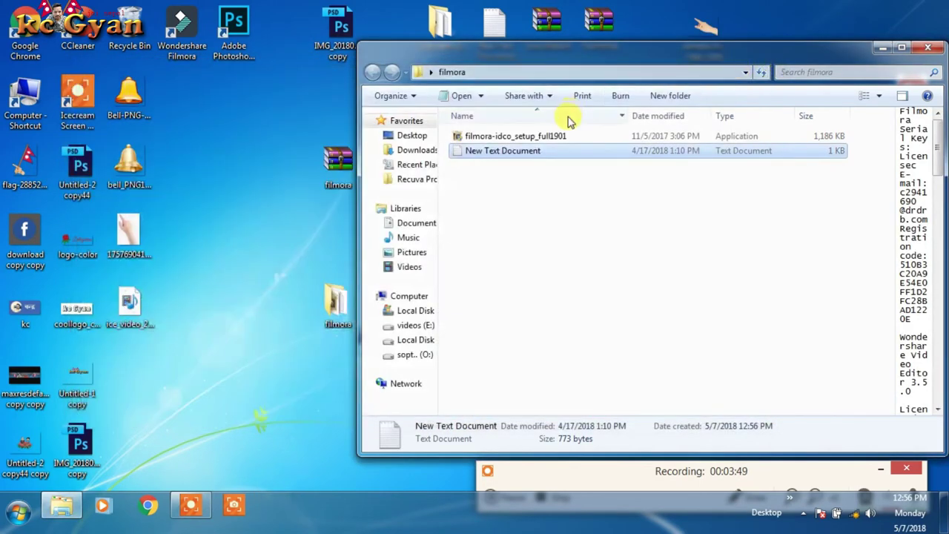
double_click(556, 137)
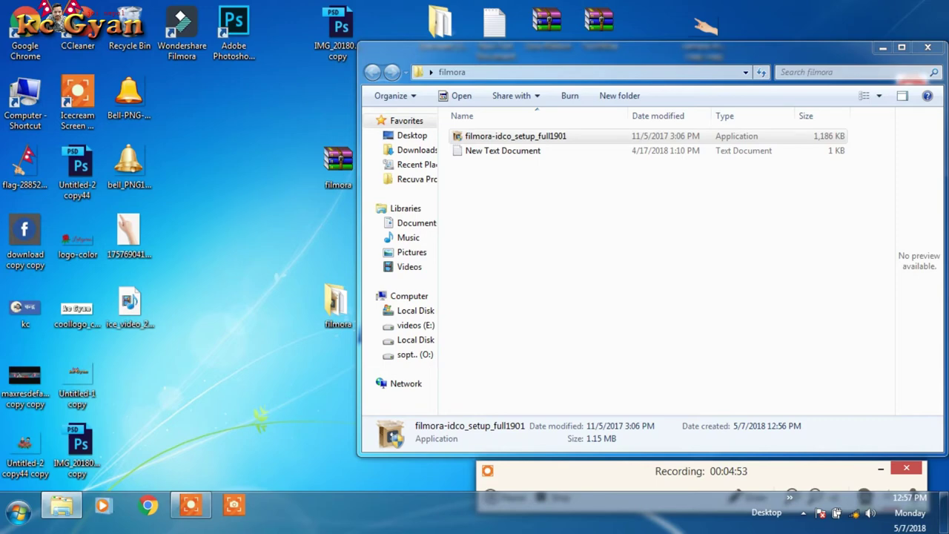
key(alt+F4)
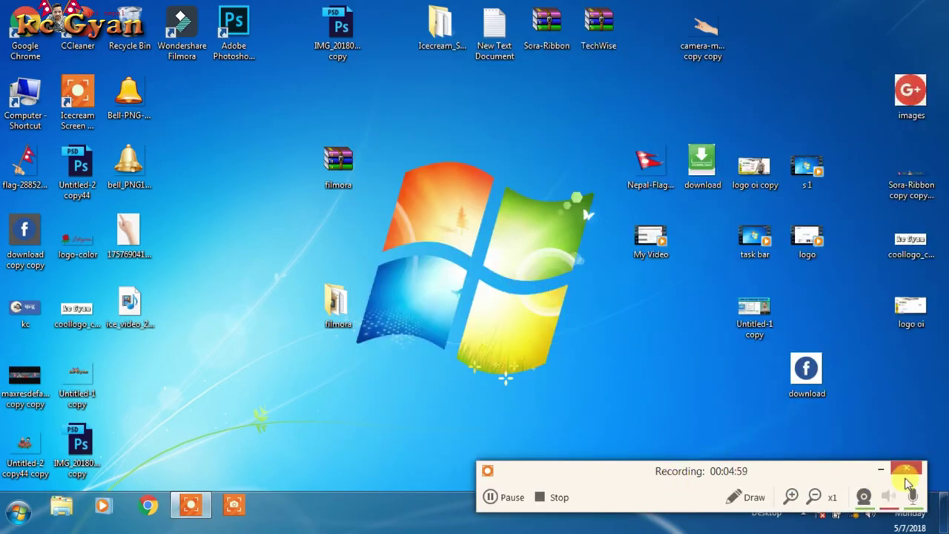
Step: Refresh the desktop, move the Wondershare Filmora shortcut to the top centre, and launch it
click(881, 468)
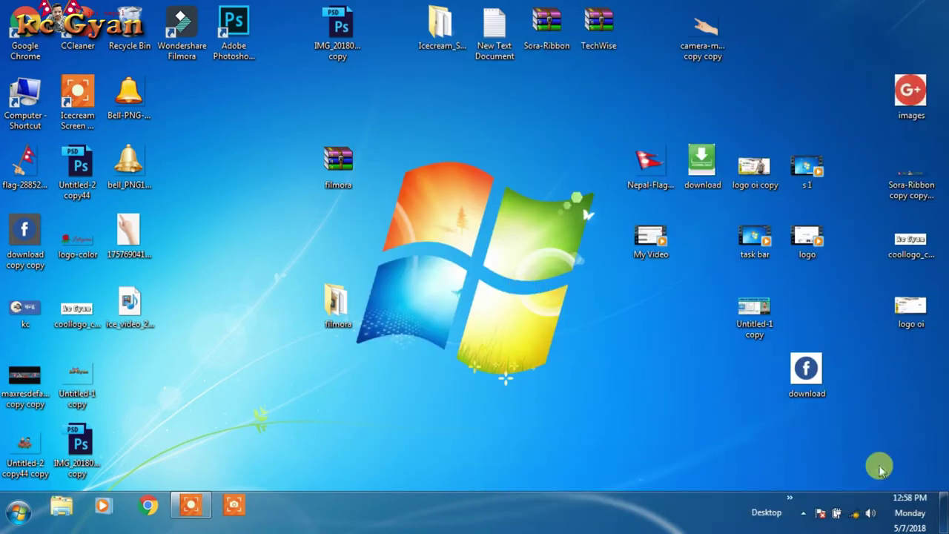
right_click(469, 156)
click(503, 186)
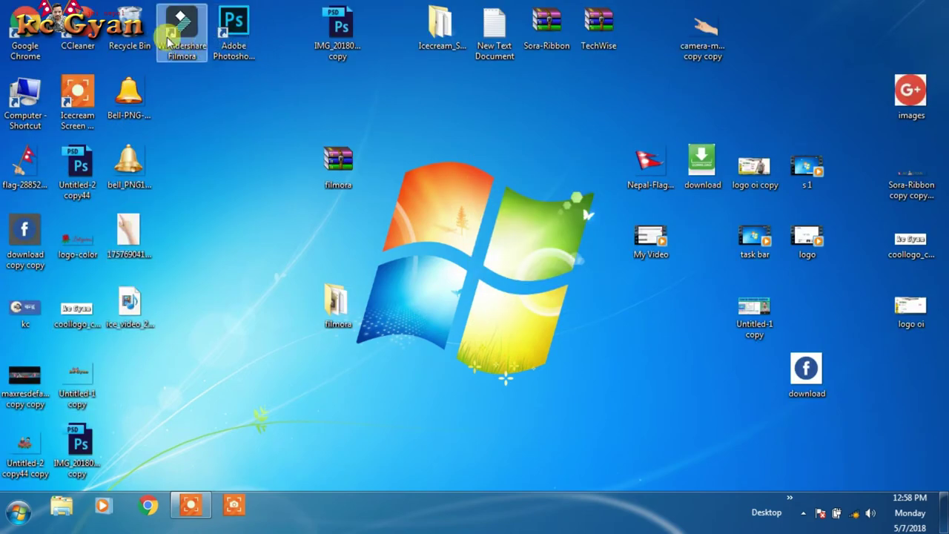
drag(168, 42, 467, 112)
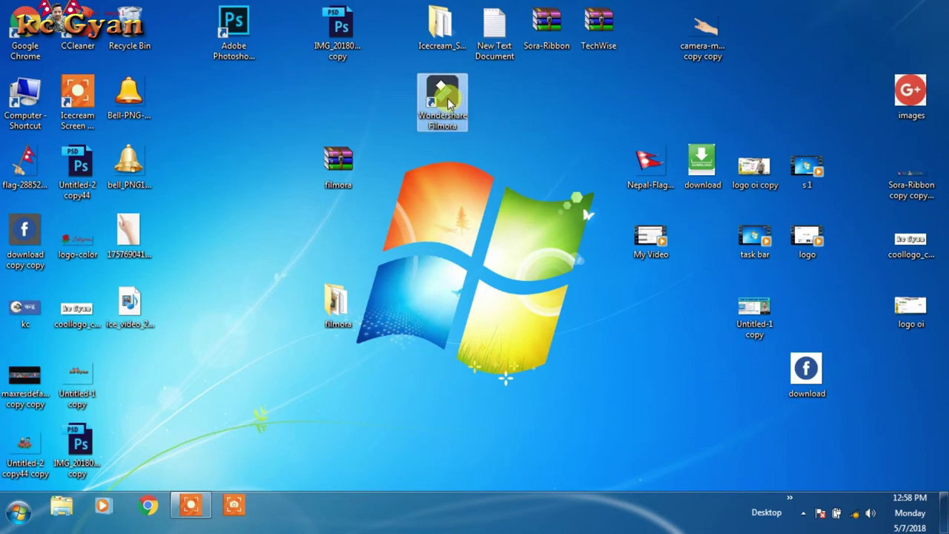
double_click(447, 103)
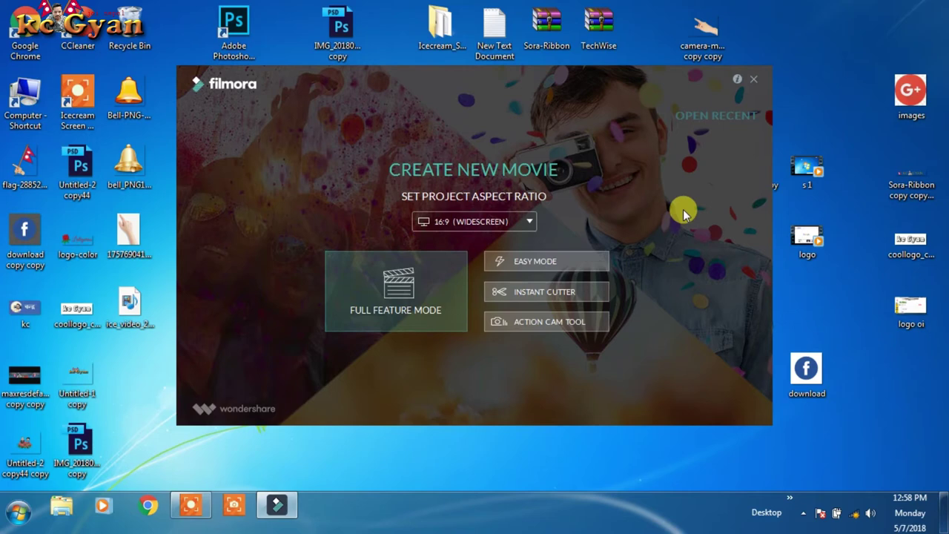
click(757, 79)
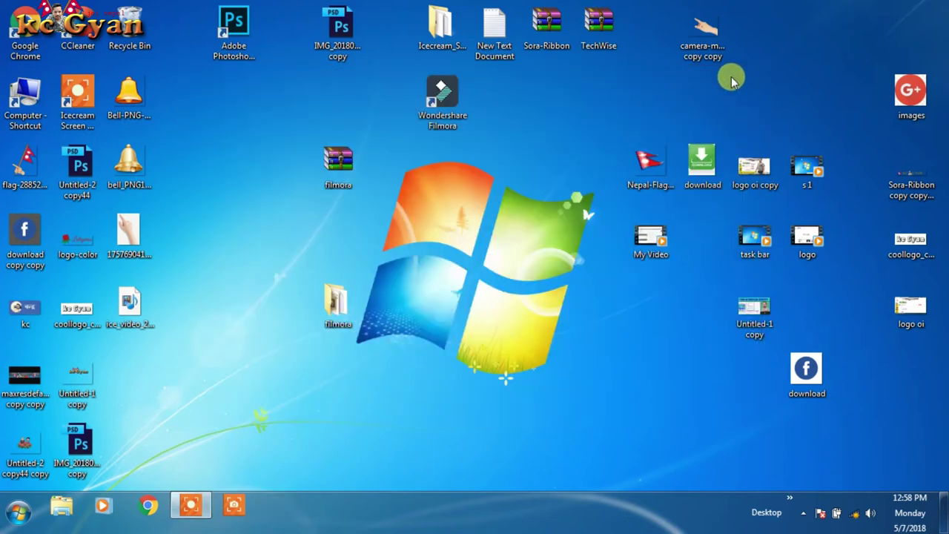
right_click(557, 92)
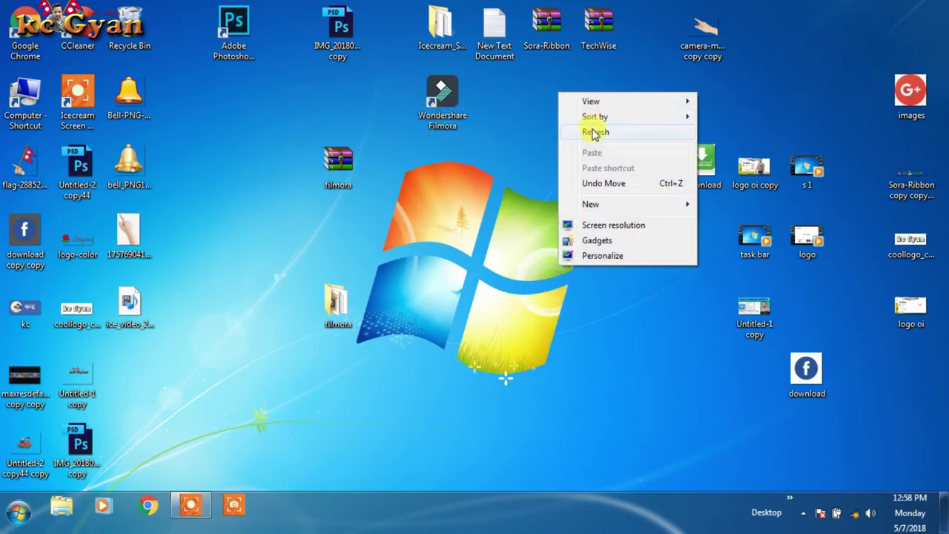
click(593, 132)
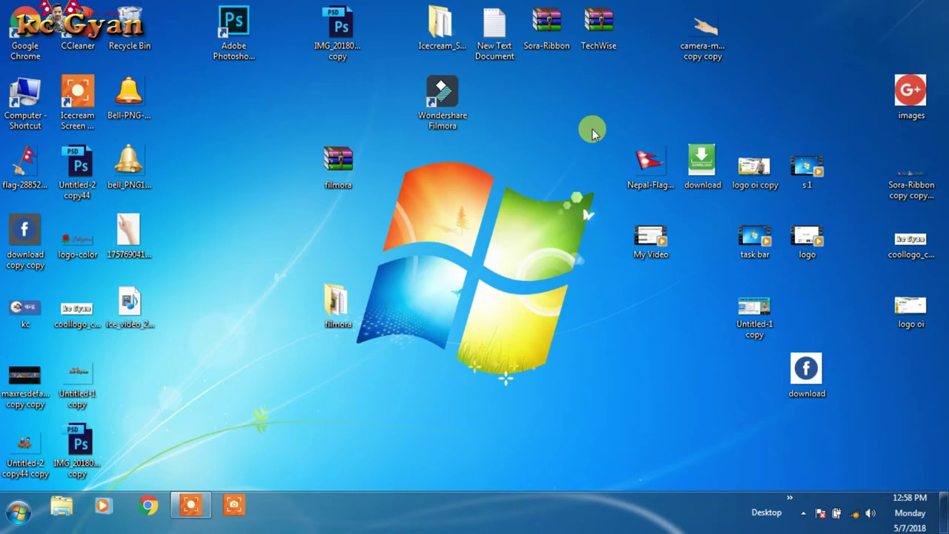
right_click(499, 110)
click(542, 148)
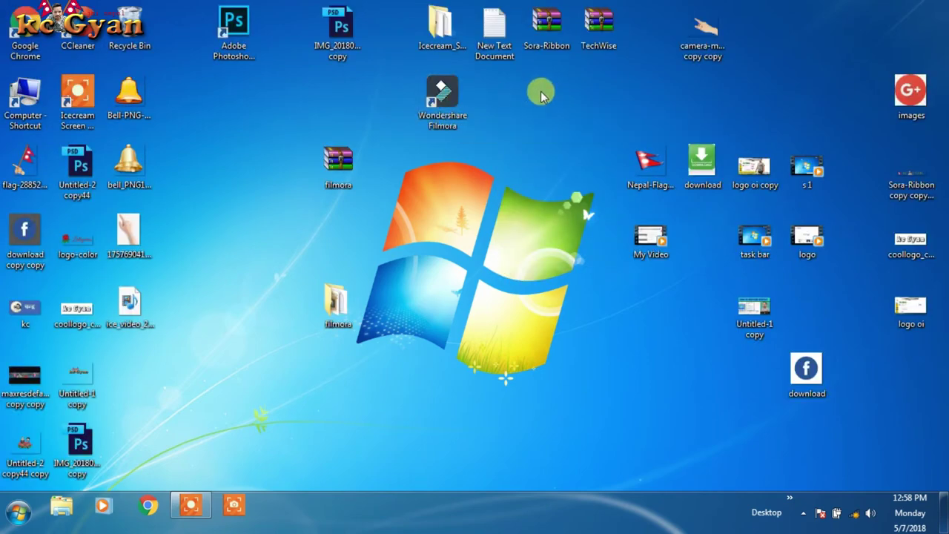
click(450, 98)
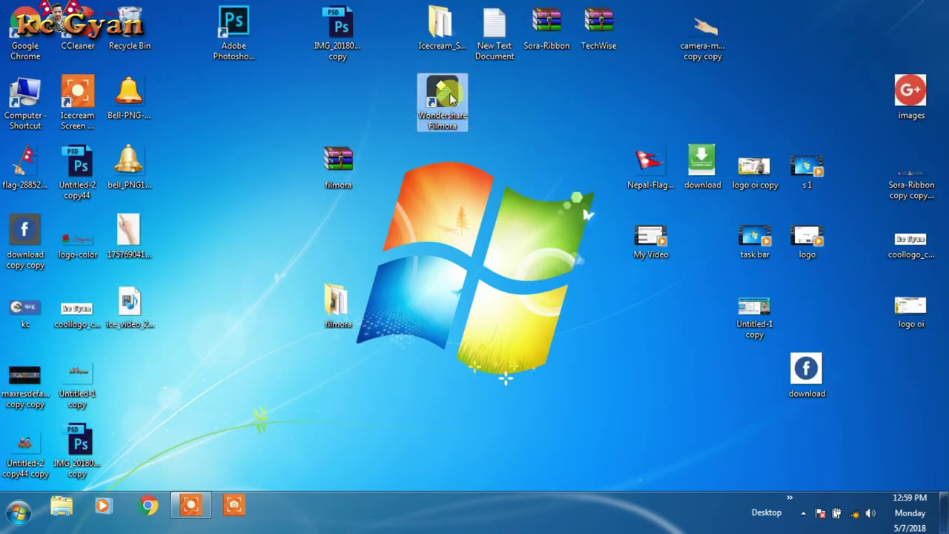
Step: Start Filmora from its desktop icon and choose Full Feature Mode for a 16:9 project
double_click(450, 99)
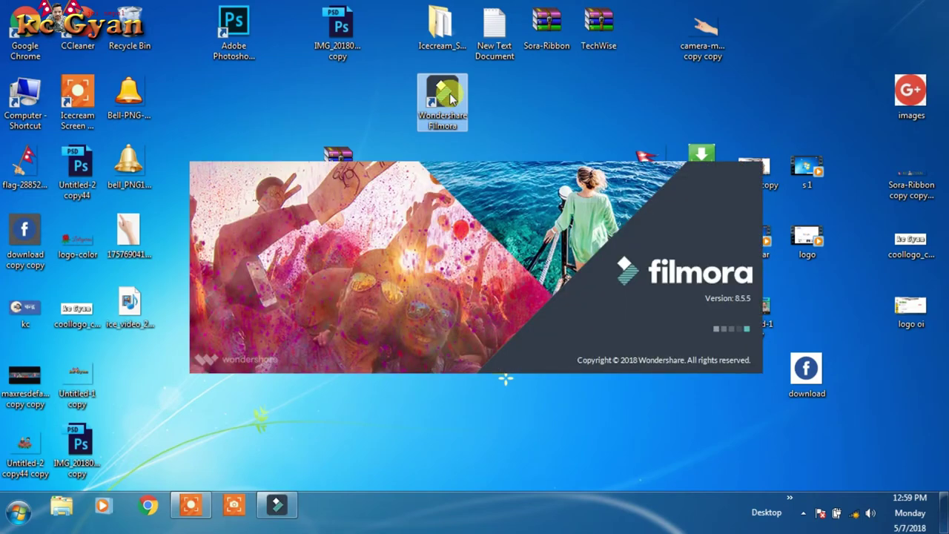
click(194, 504)
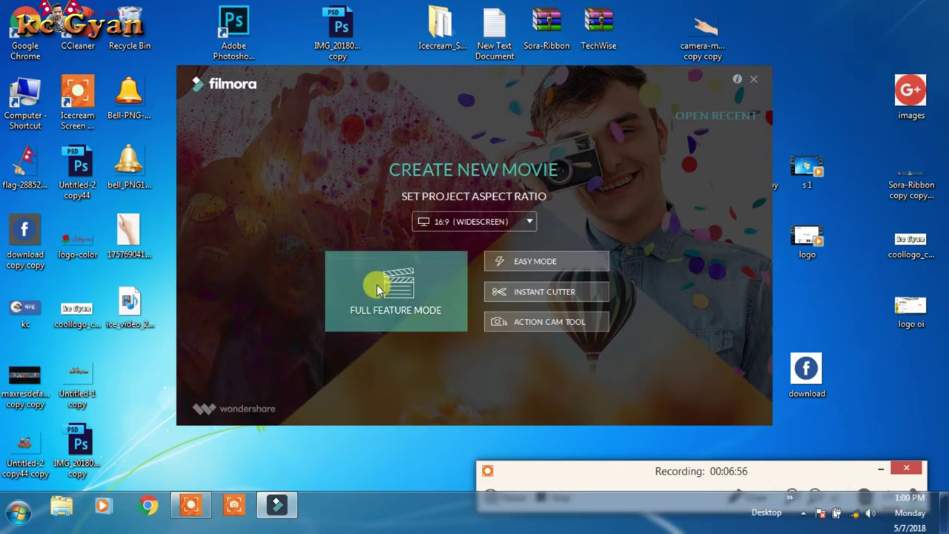
click(376, 283)
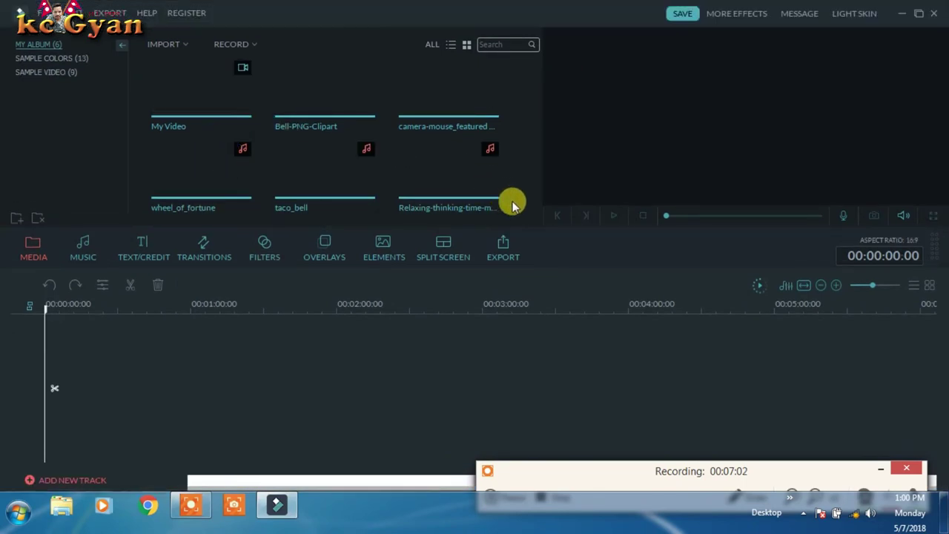
Step: Check the registration details under REGISTER > Register, close them, and minimize Filmora
click(181, 13)
click(207, 29)
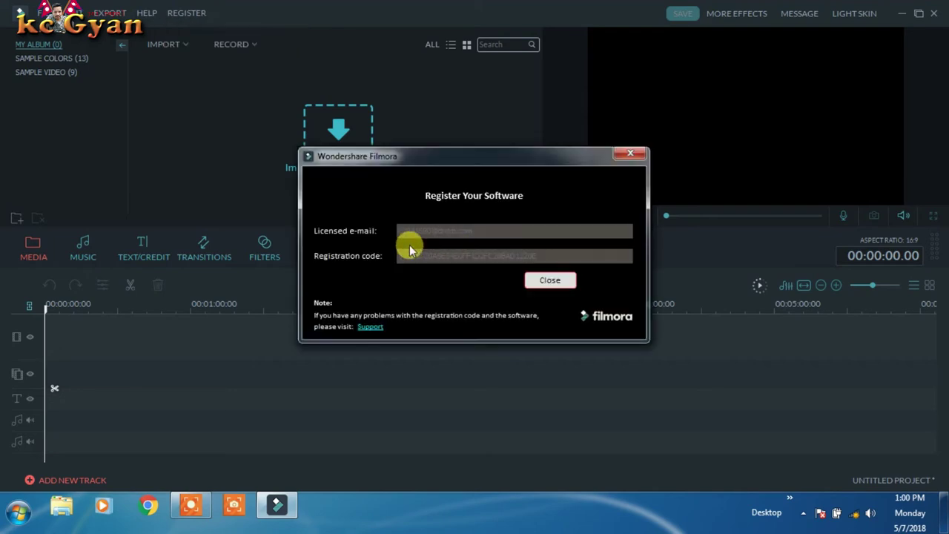
click(553, 279)
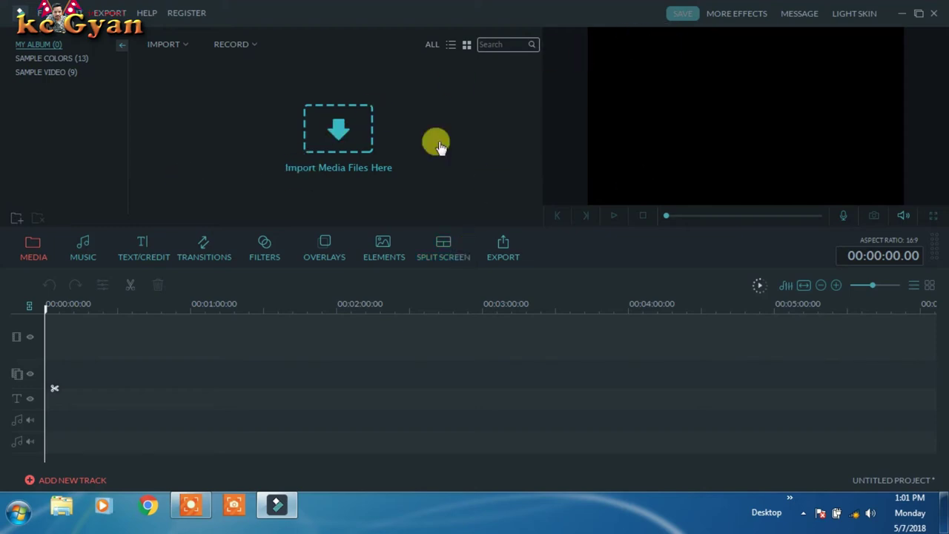
click(191, 15)
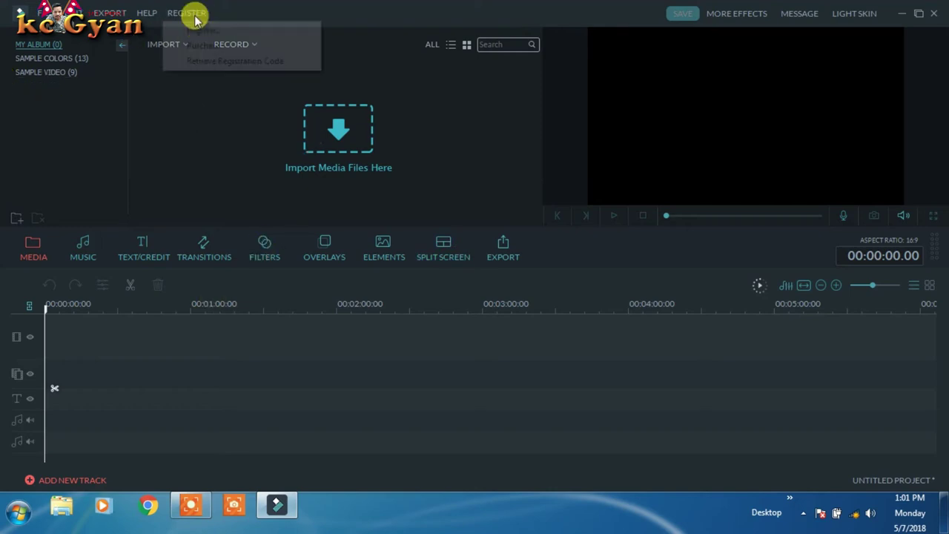
click(182, 12)
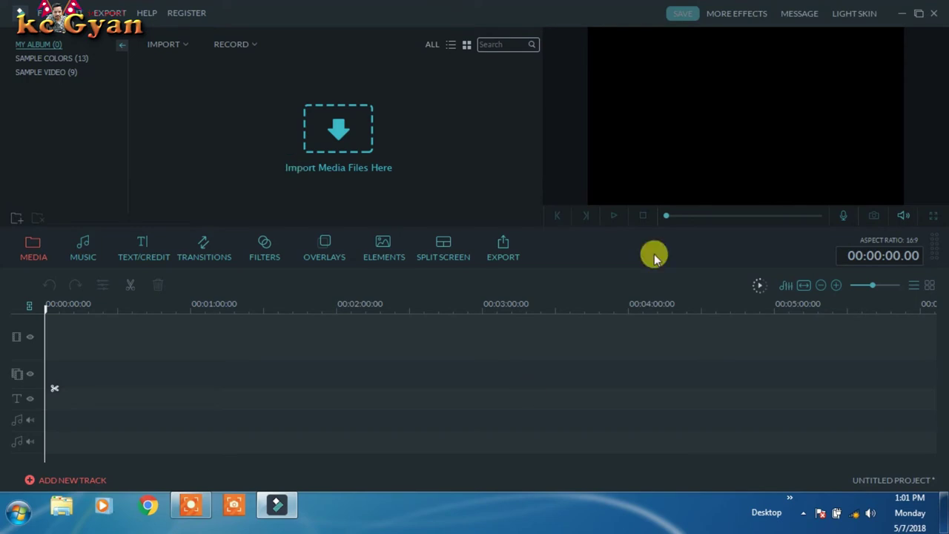
click(901, 13)
Step: Refresh the desktop, open Computer maximized, and open Local Disk (C:)
right_click(493, 152)
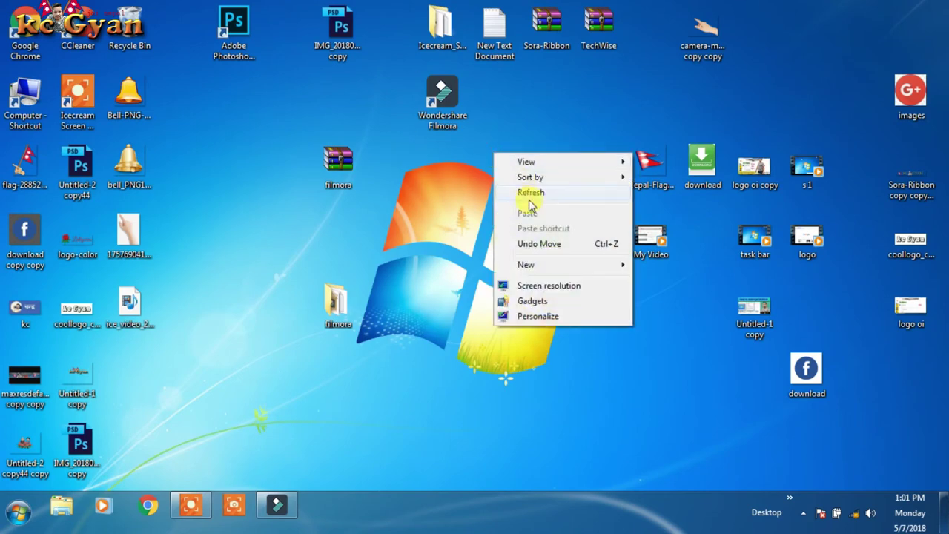
click(526, 193)
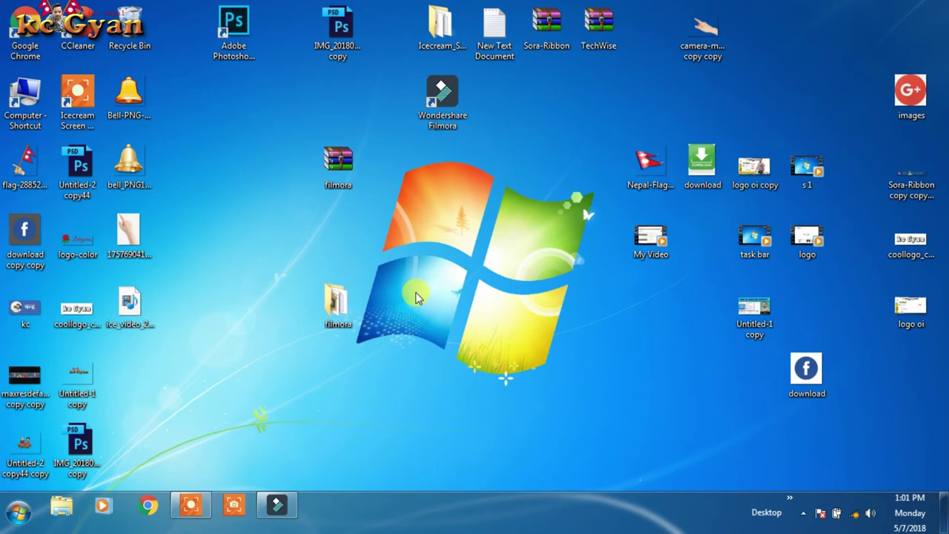
double_click(23, 106)
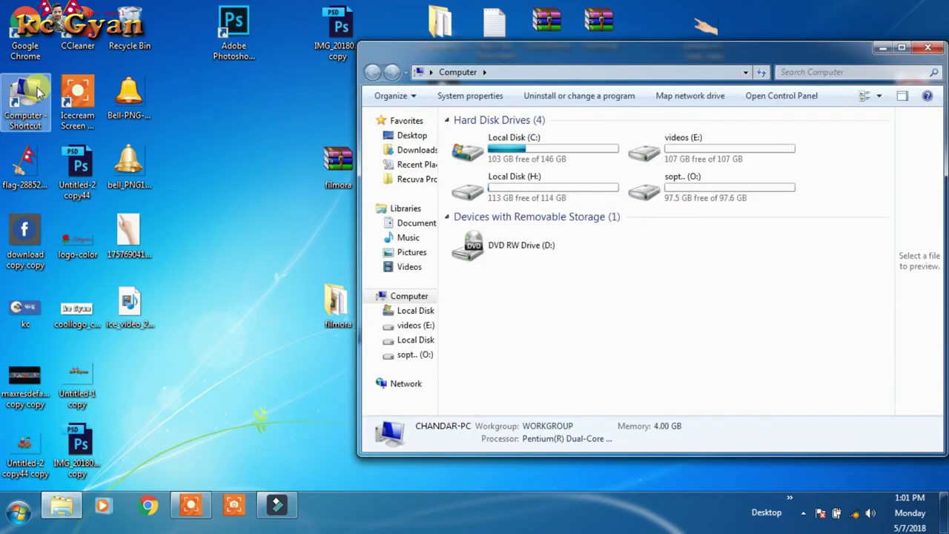
click(902, 48)
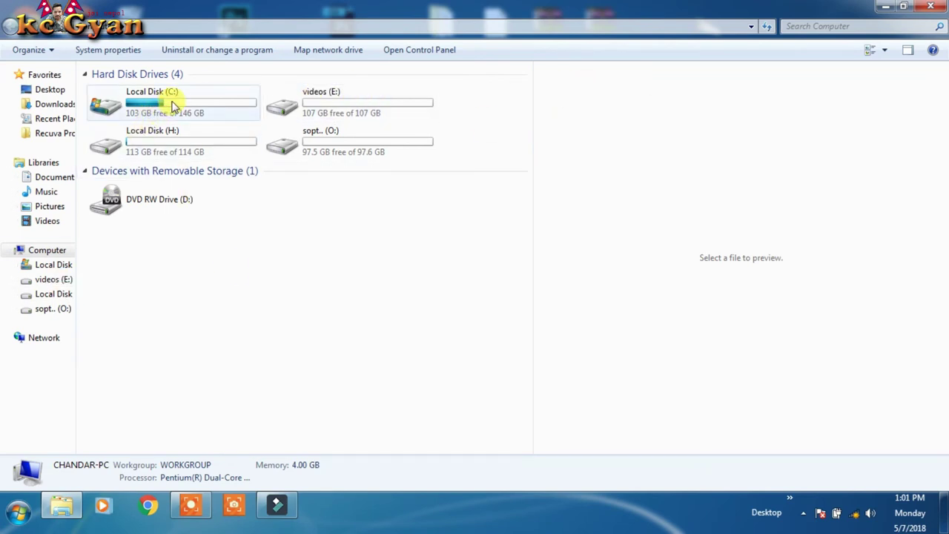
double_click(173, 106)
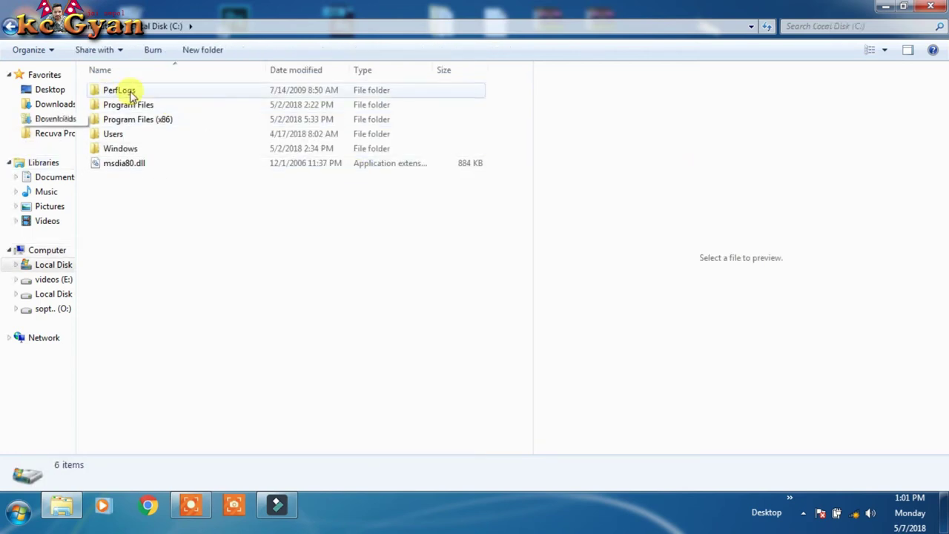
click(10, 27)
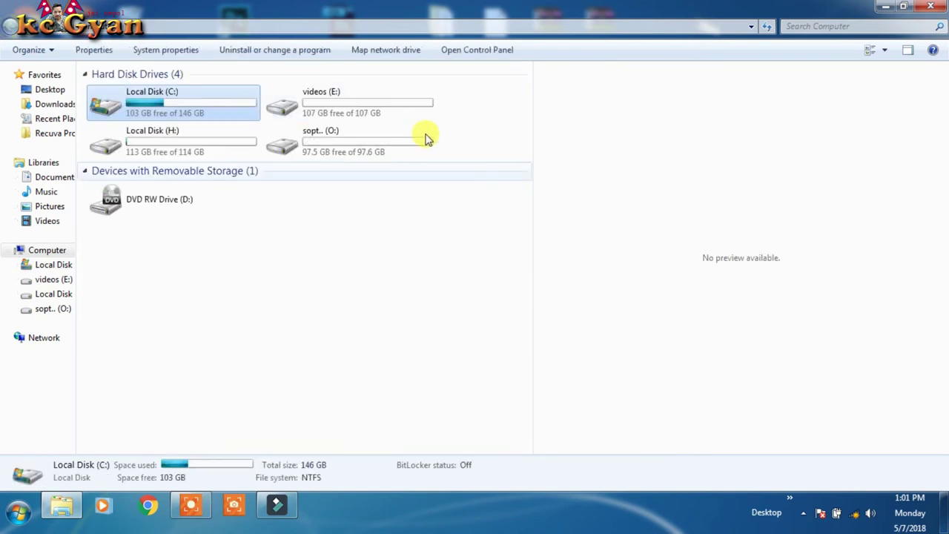
double_click(144, 96)
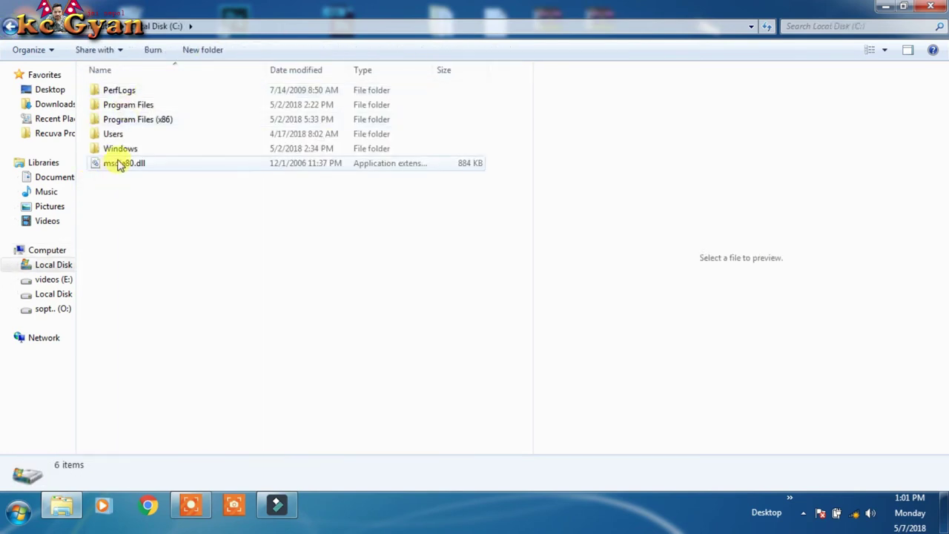
Step: Search the Windows folder for 'sys' and select the System32 result
double_click(126, 149)
click(121, 149)
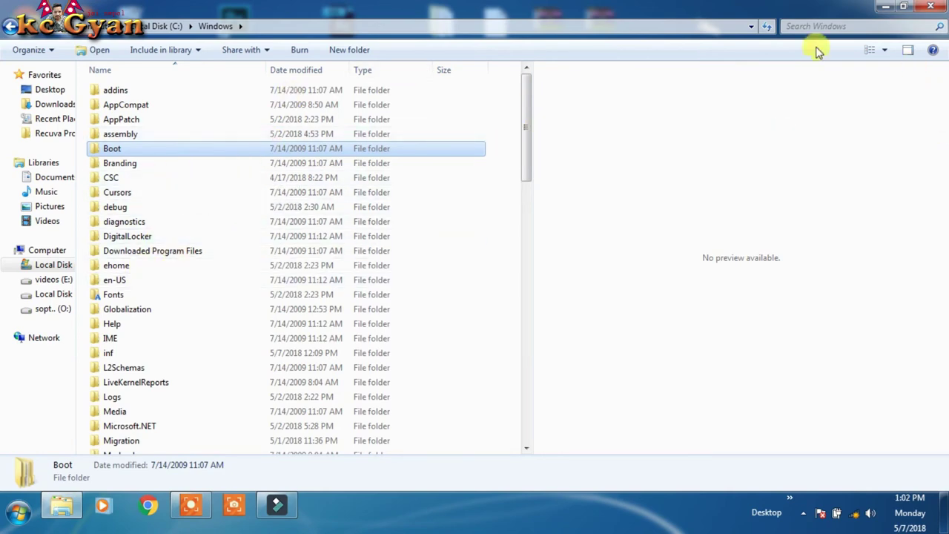
scroll(170, 163, down, 2)
scroll(174, 170, down, 3)
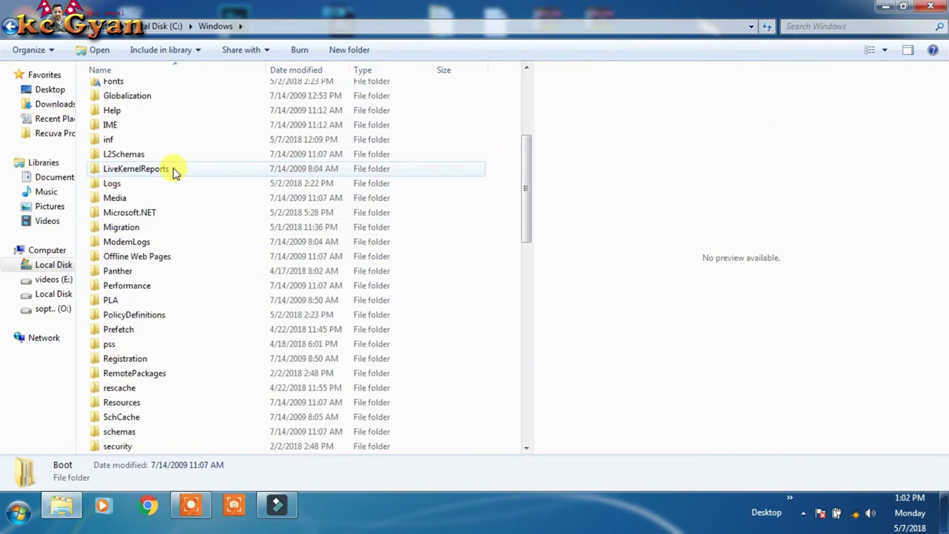
scroll(174, 170, up, 5)
click(792, 26)
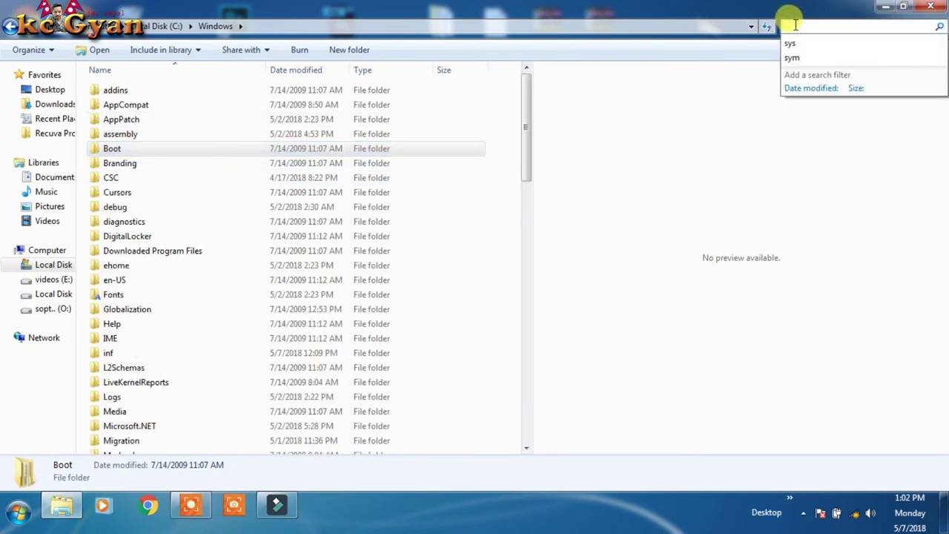
text(sys)
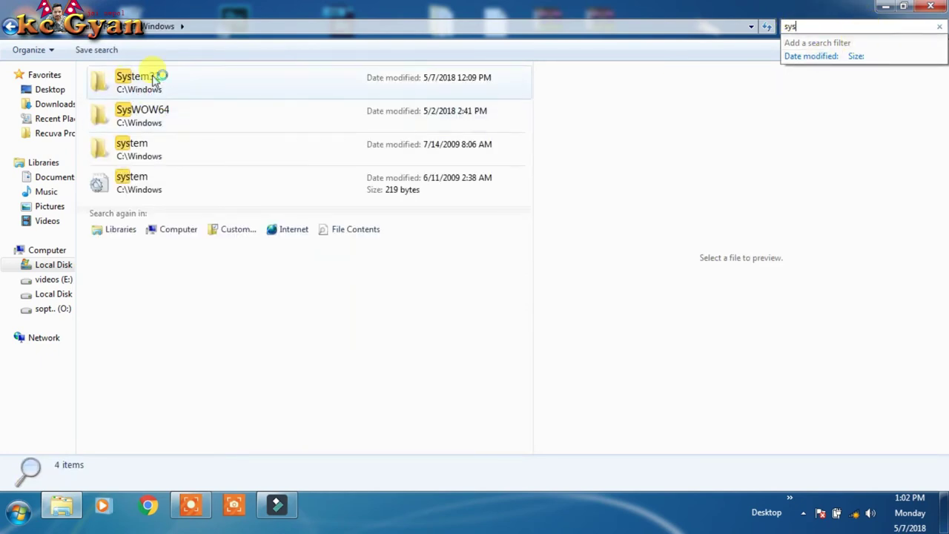
click(188, 80)
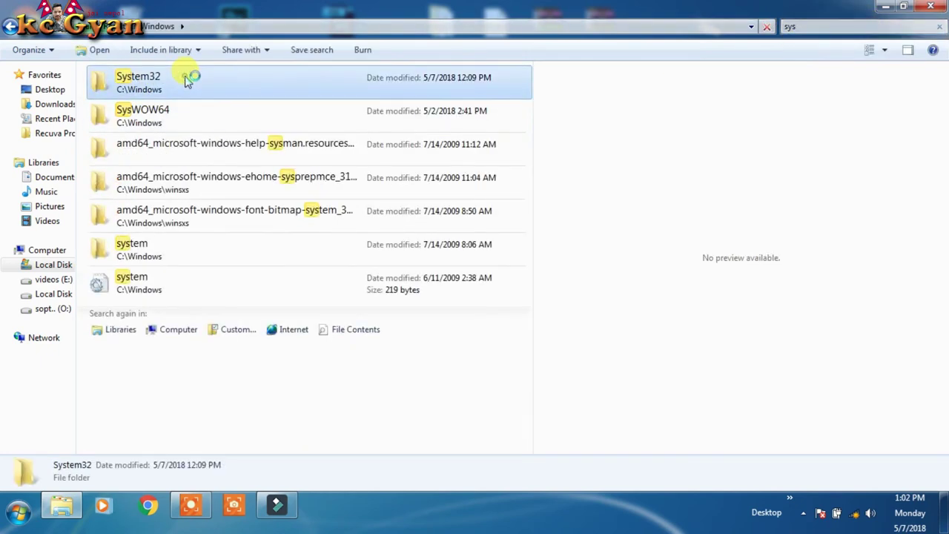
Step: Browse from System32 into drivers and then into the etc folder
double_click(188, 80)
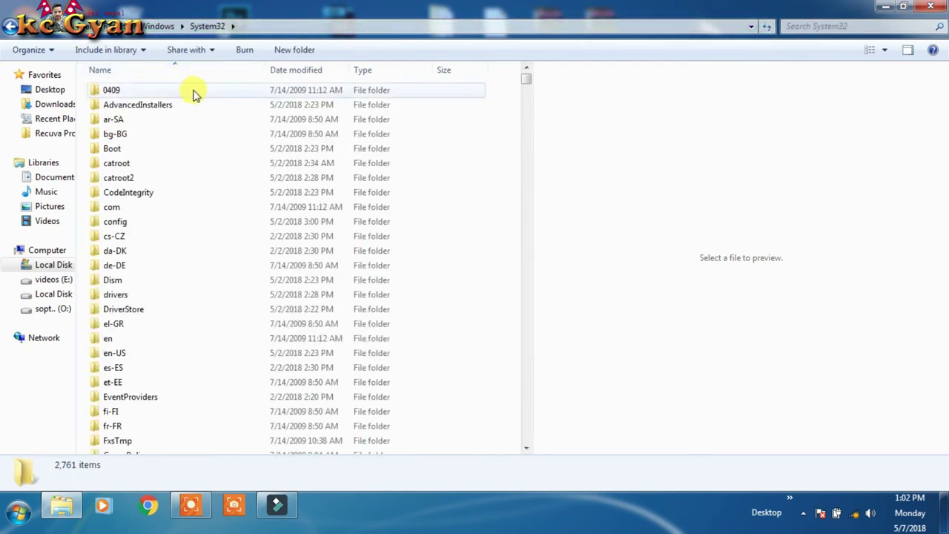
scroll(208, 92, down, 1)
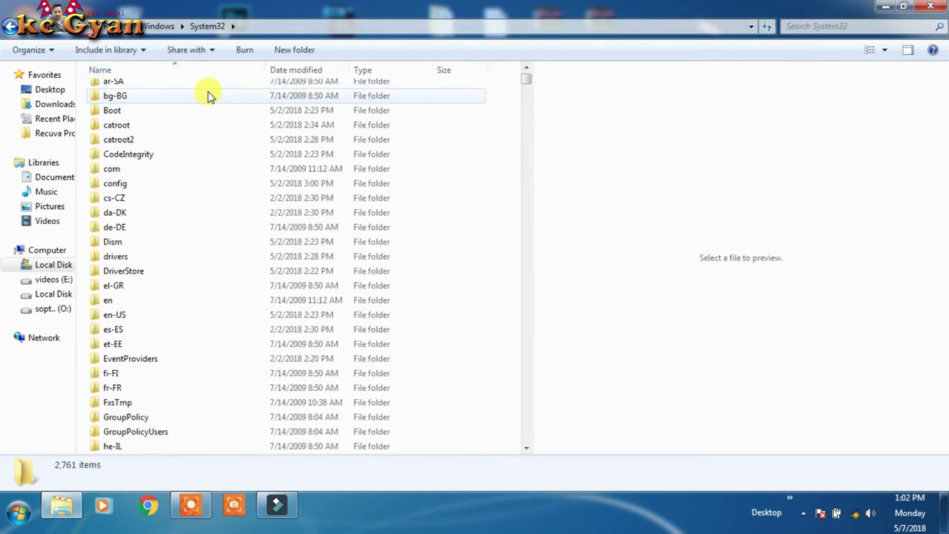
scroll(208, 95, down, 2)
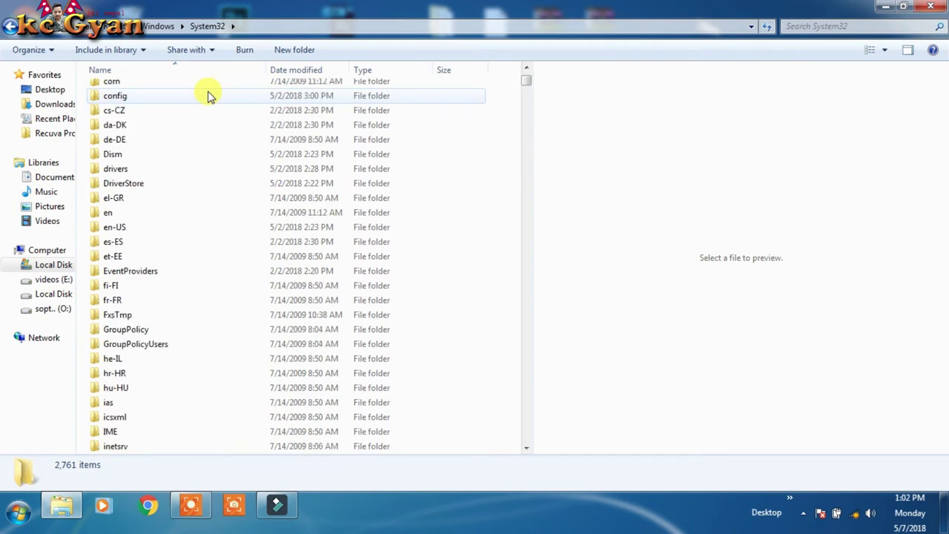
click(142, 171)
double_click(142, 171)
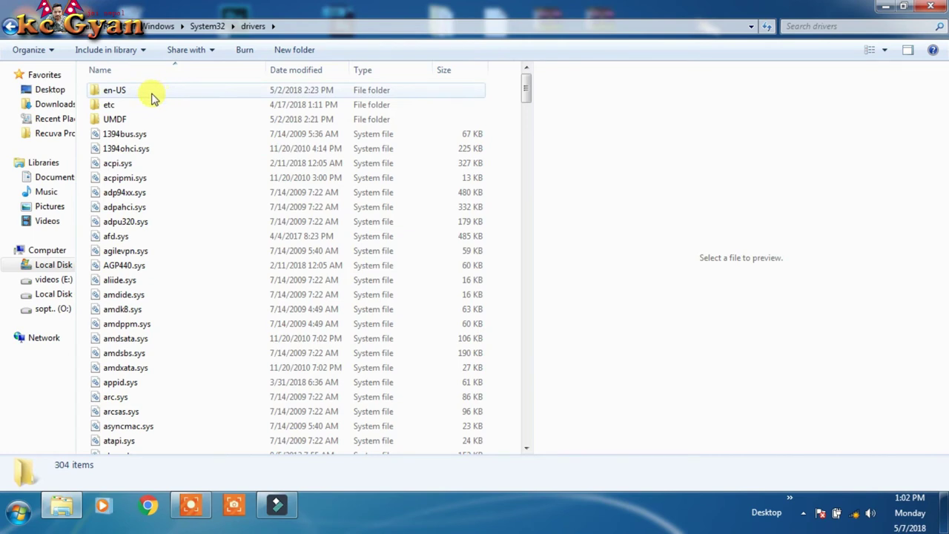
double_click(126, 106)
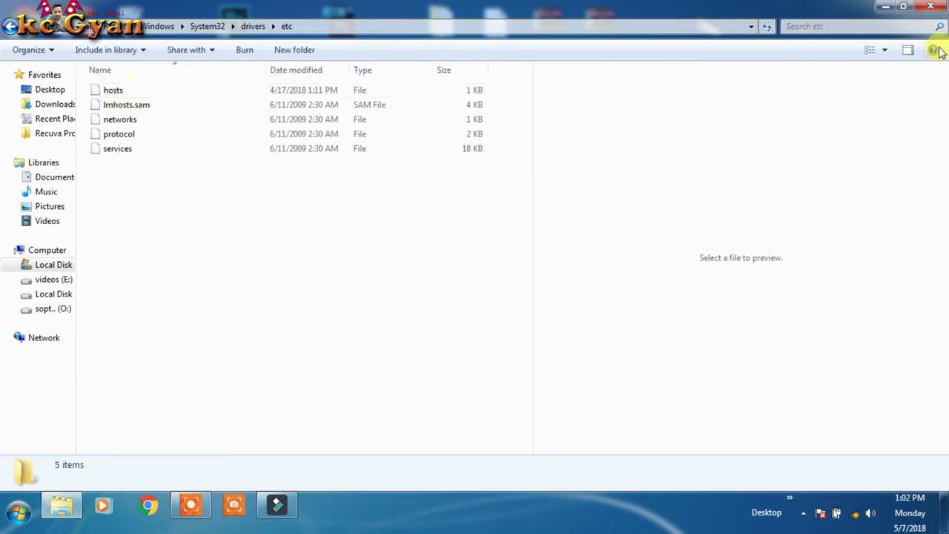
Step: Open the desktop hosts file in Notepad and highlight its 127.0.0.1 platform.wondershare.com line
click(194, 506)
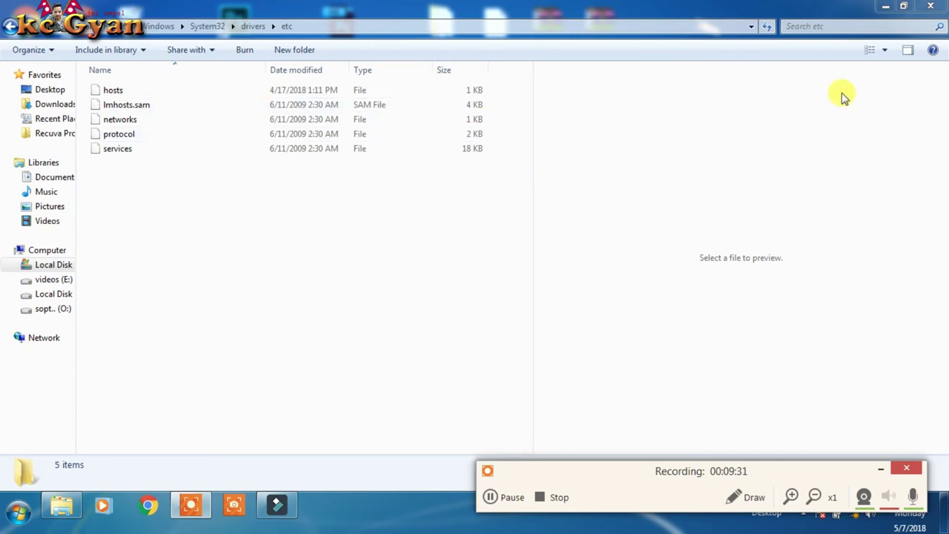
click(903, 6)
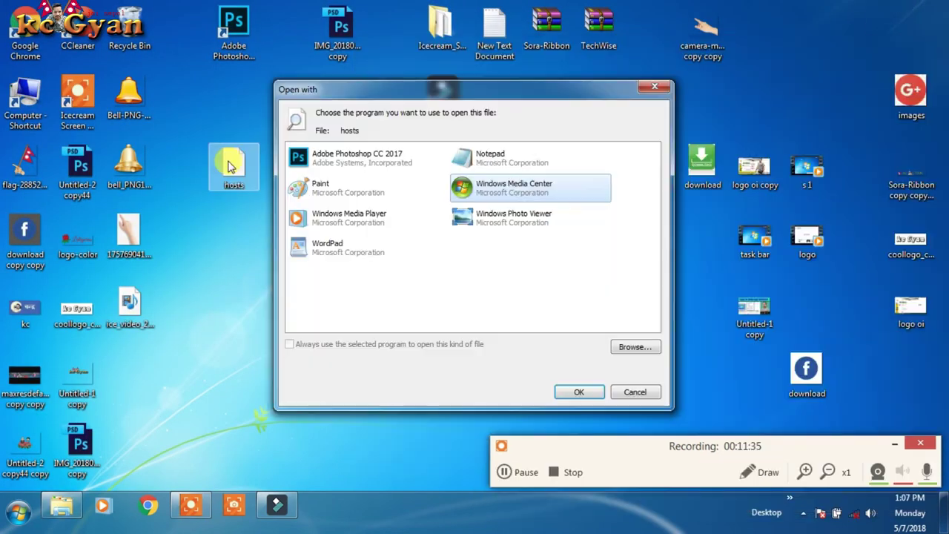
click(495, 164)
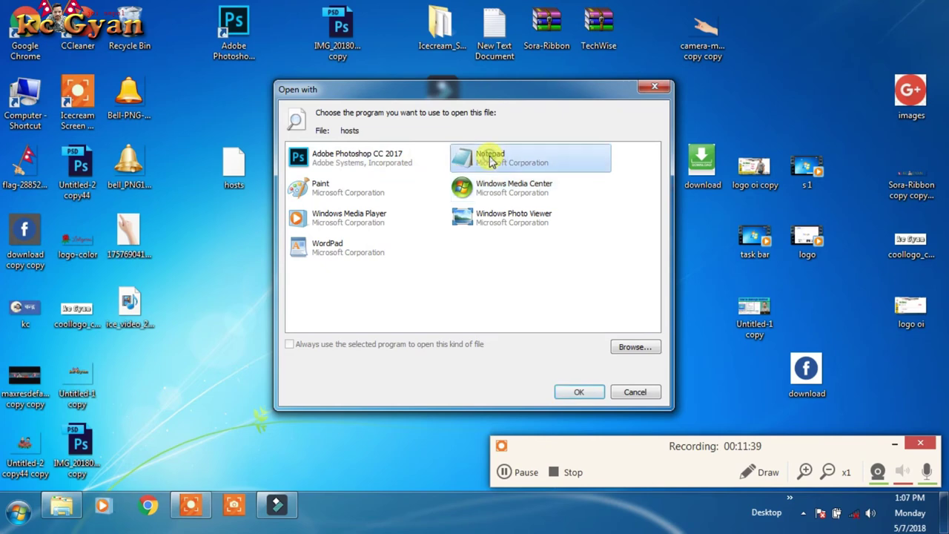
click(569, 388)
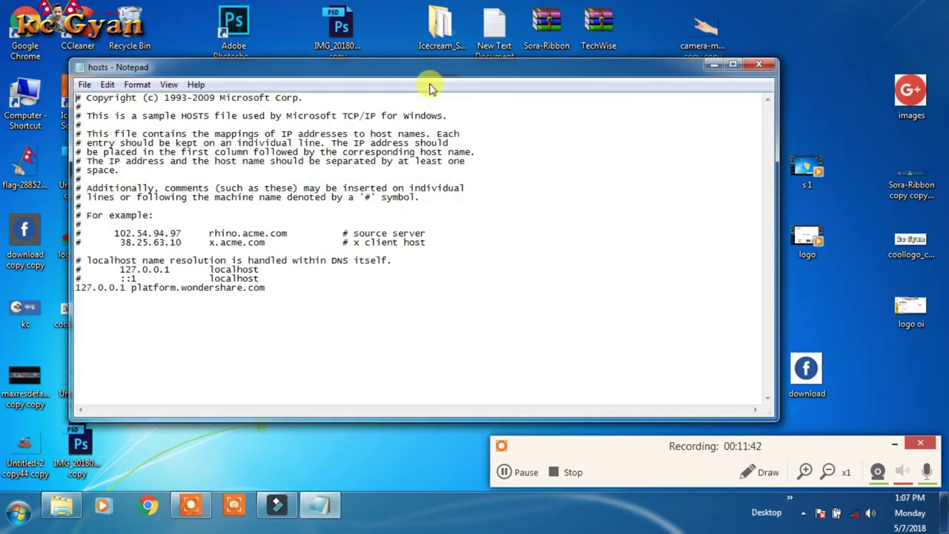
drag(430, 72, 661, 66)
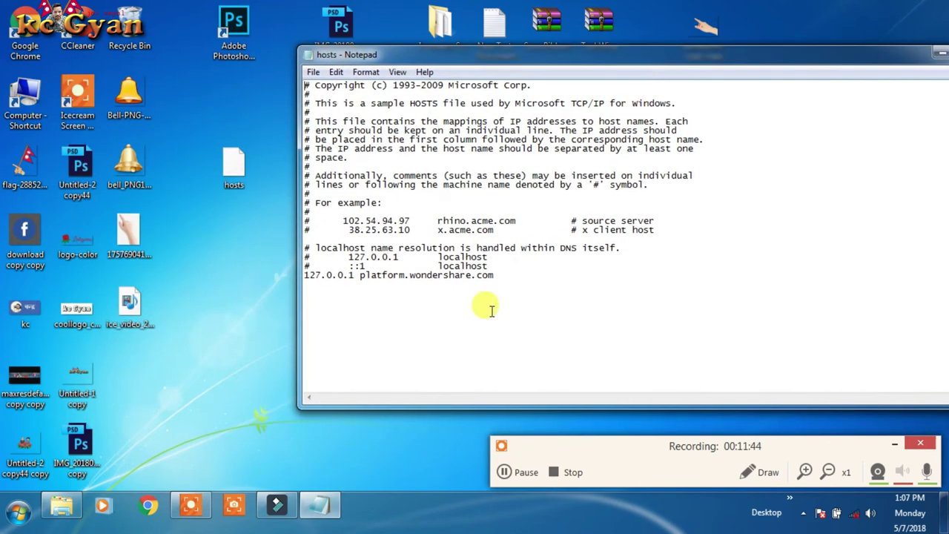
drag(529, 276, 304, 280)
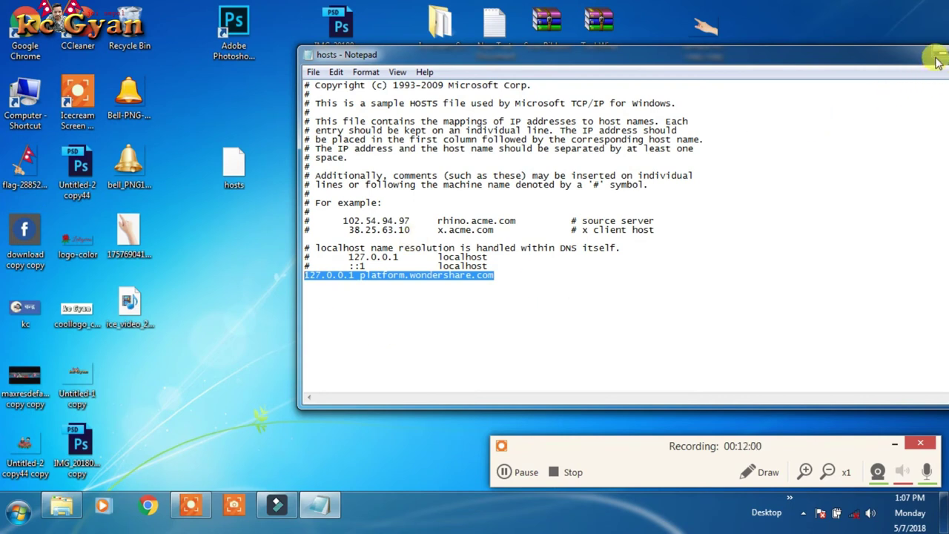
drag(378, 56, 525, 256)
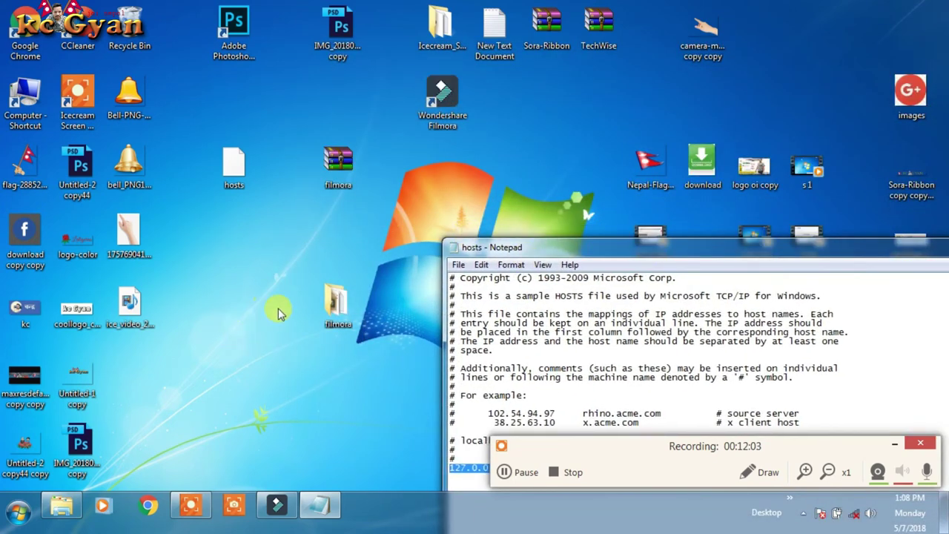
Step: Copy the 127.0.0.1 platform.wondershare.com line from the filmora folder's New Text Document
double_click(335, 305)
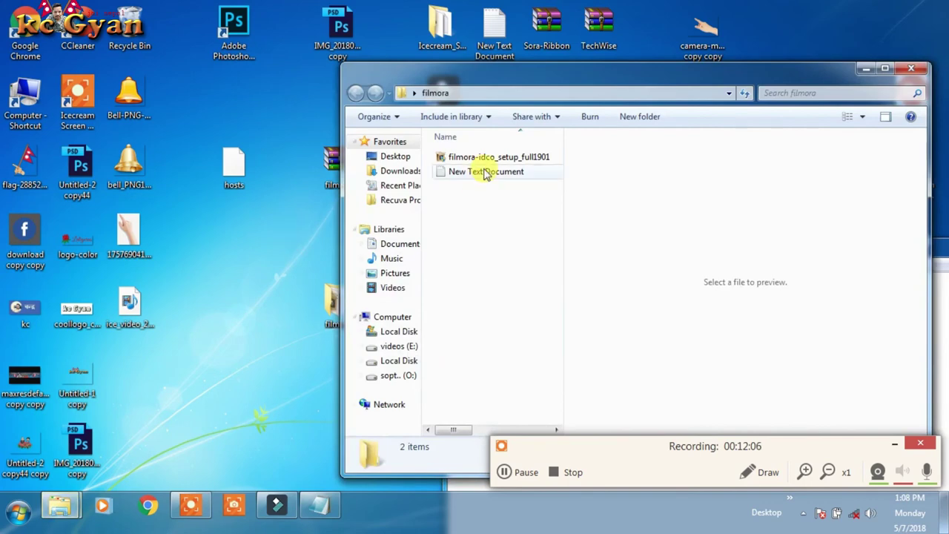
double_click(484, 173)
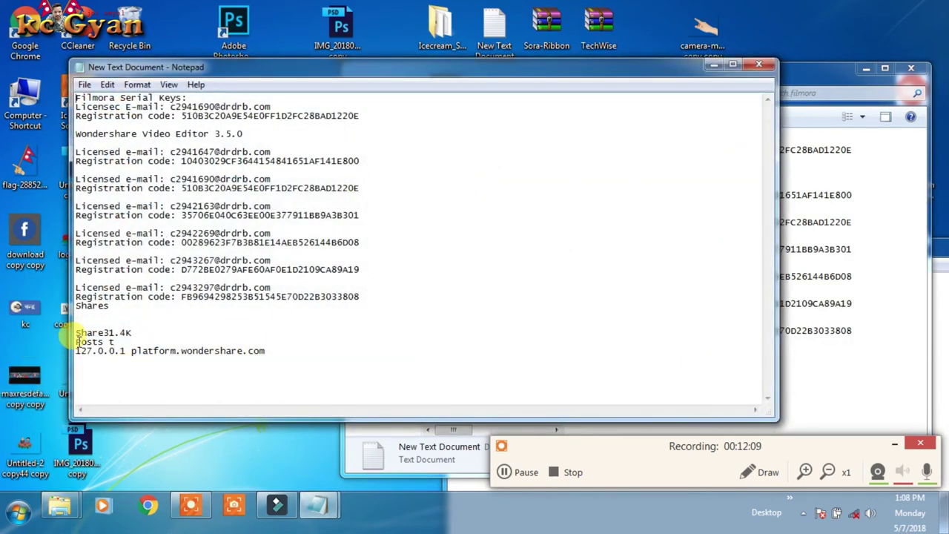
drag(274, 353, 75, 354)
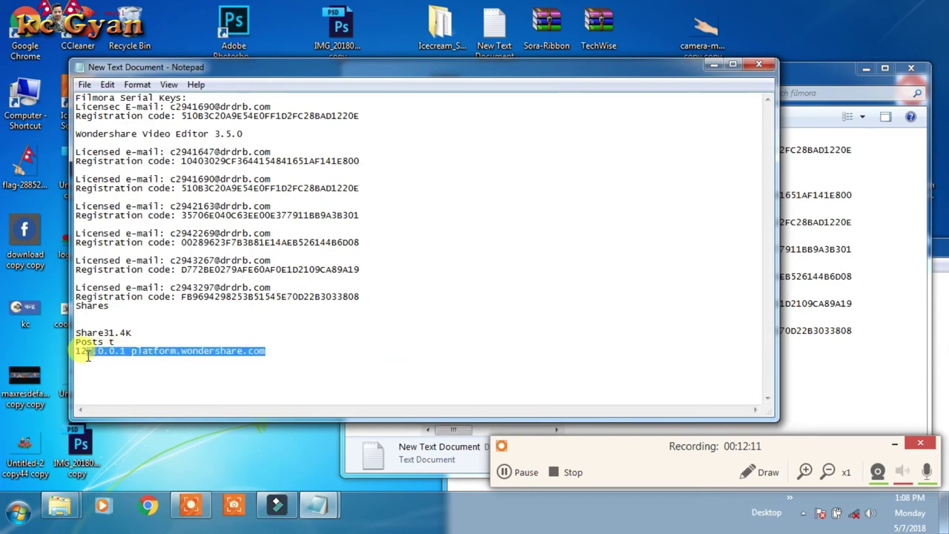
right_click(139, 356)
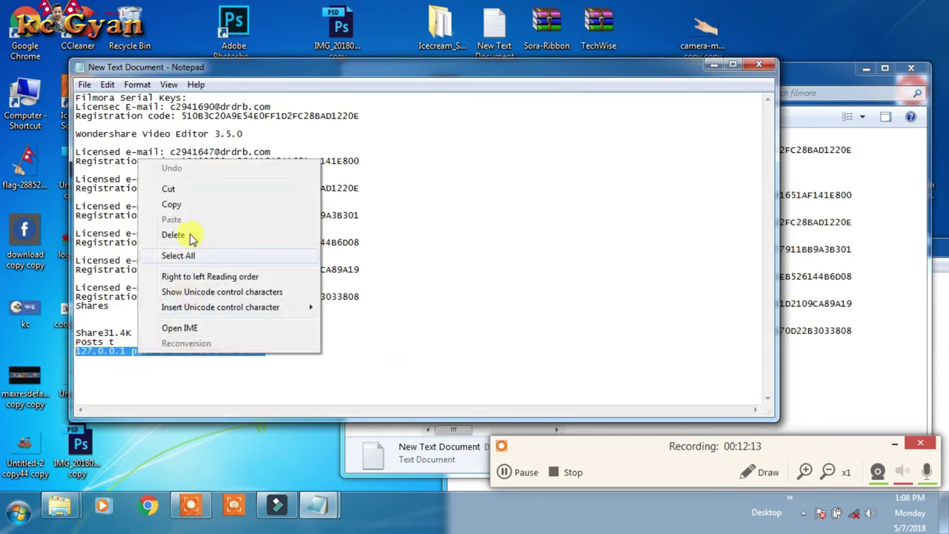
click(178, 208)
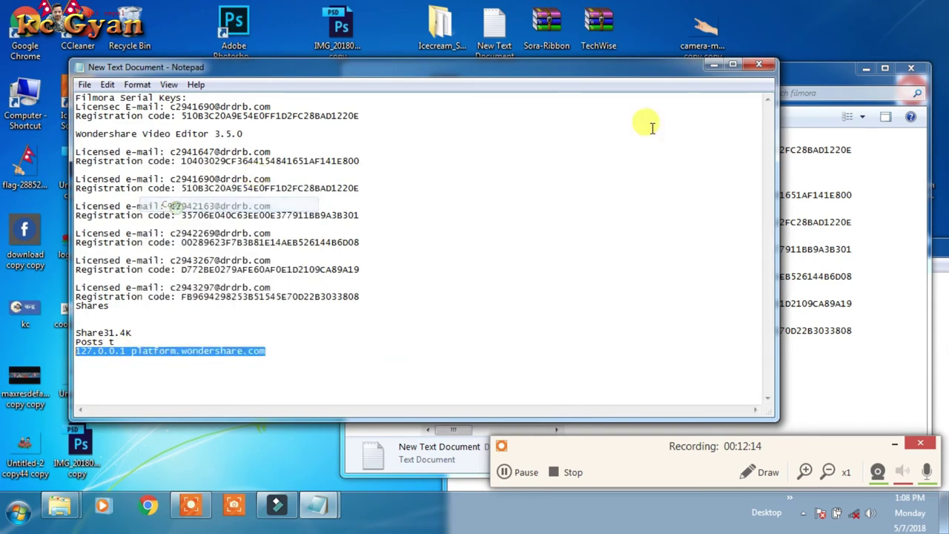
click(756, 69)
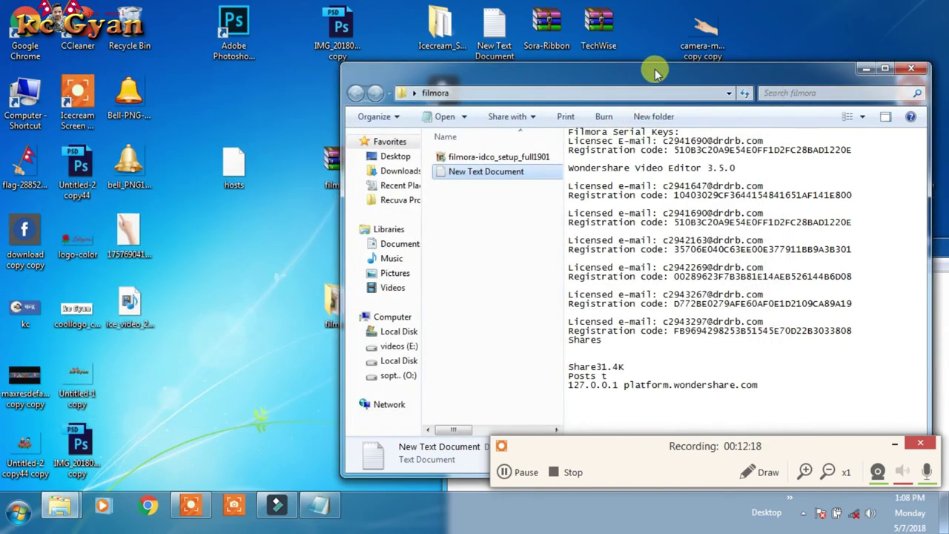
drag(653, 79, 523, 46)
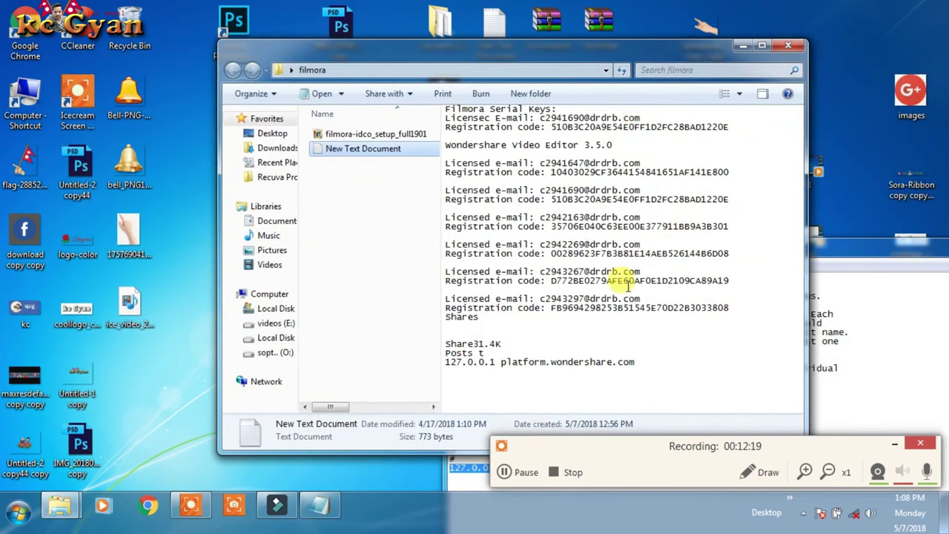
Step: Save the edited hosts file and close Notepad
click(483, 386)
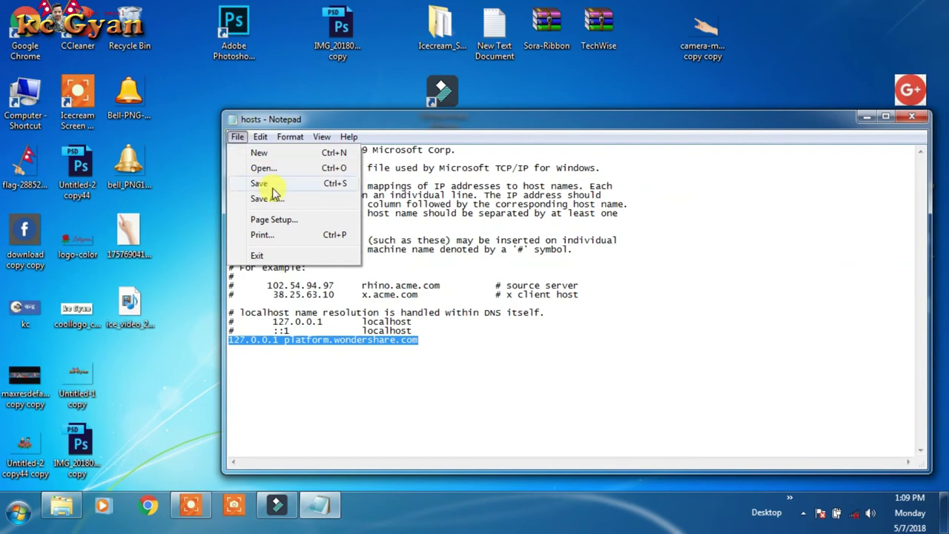
click(263, 184)
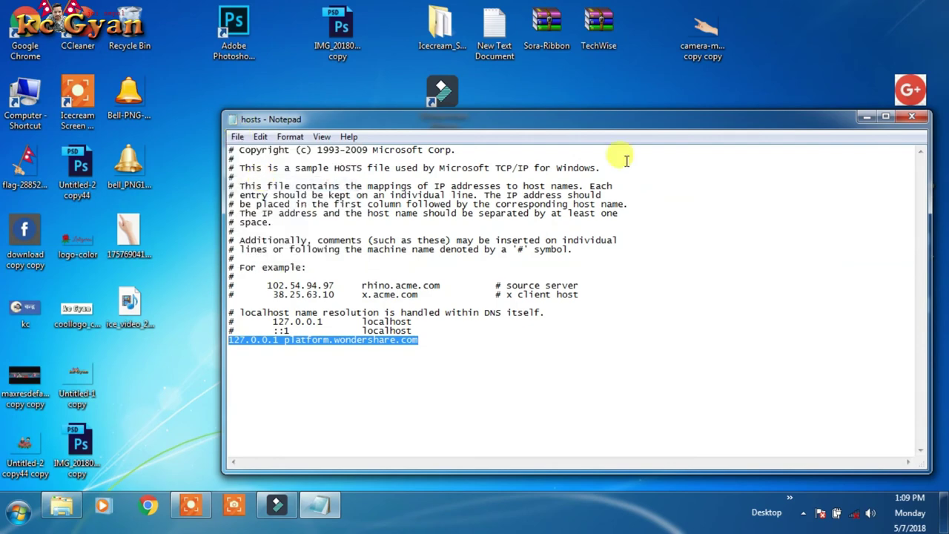
click(911, 116)
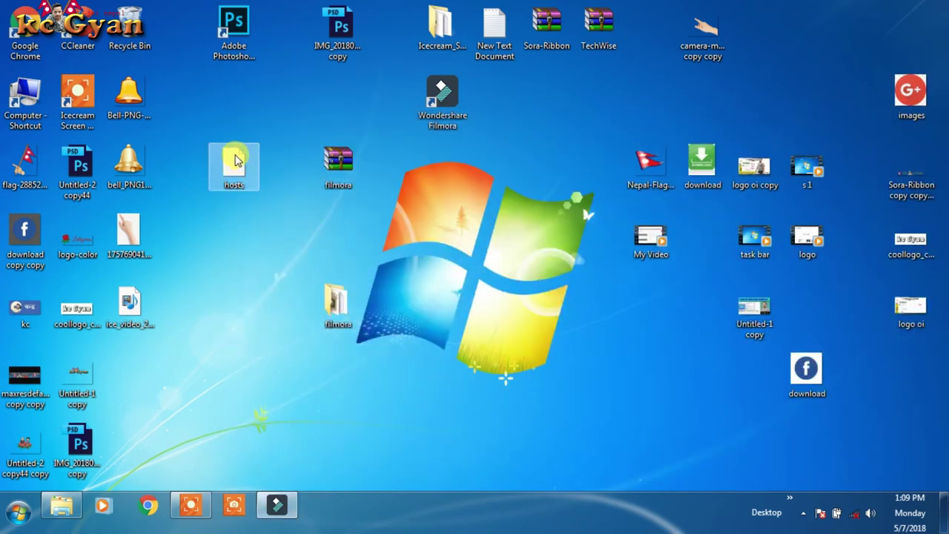
Step: Reopen hosts in Notepad to confirm the added line, then close it
double_click(234, 165)
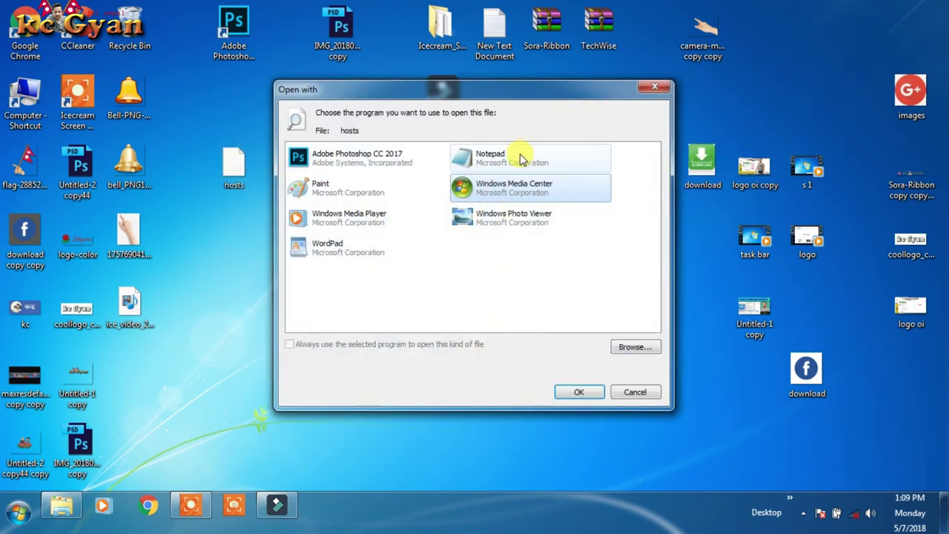
click(519, 156)
click(581, 392)
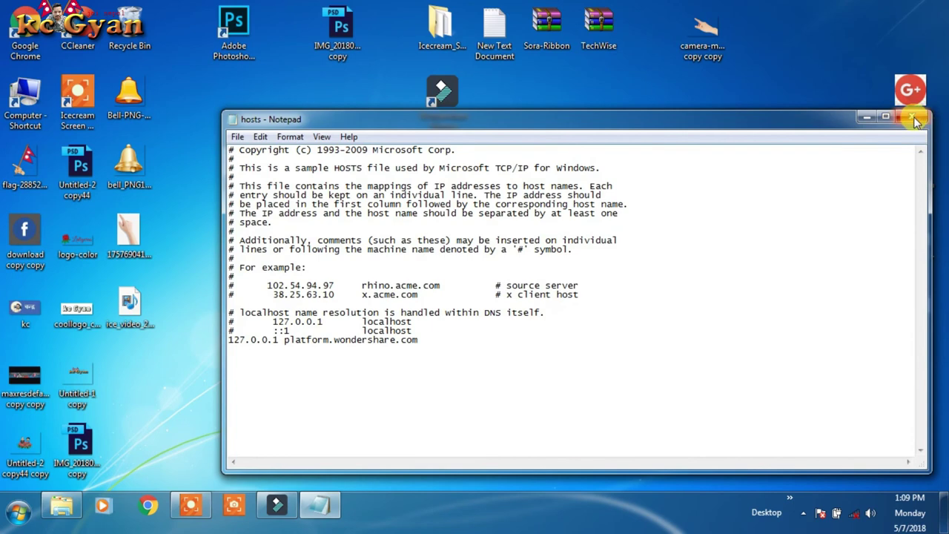
click(911, 117)
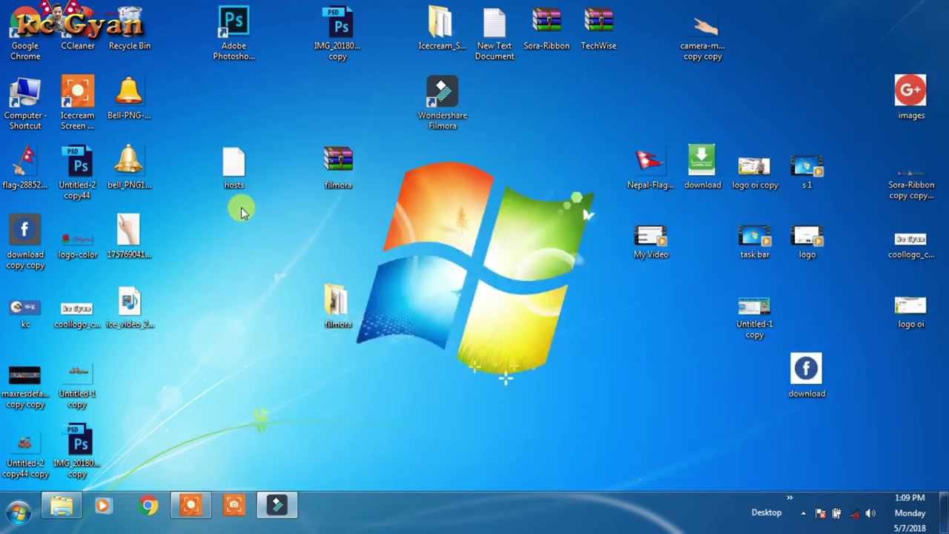
Step: Drag the desktop hosts file into the System32\drivers\etc window, granting administrator permission
click(62, 505)
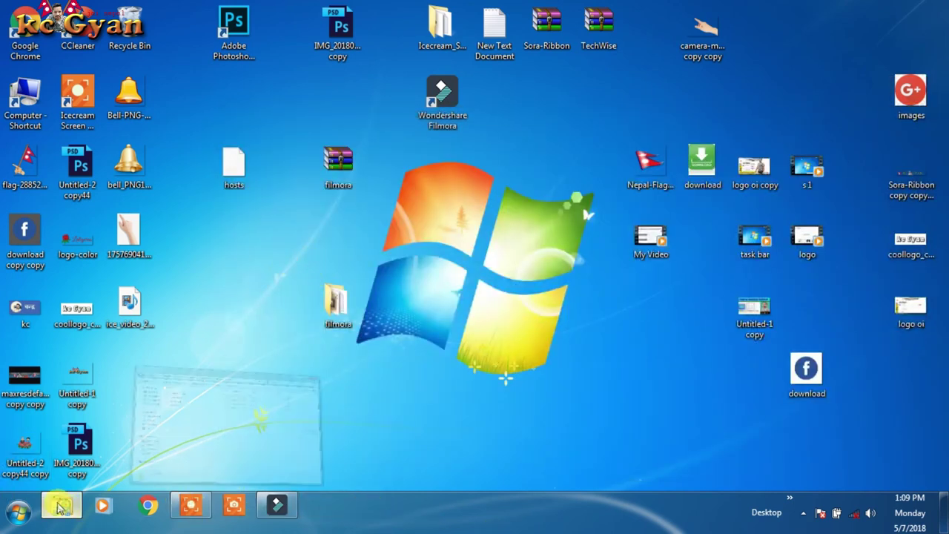
click(219, 173)
drag(235, 169, 466, 132)
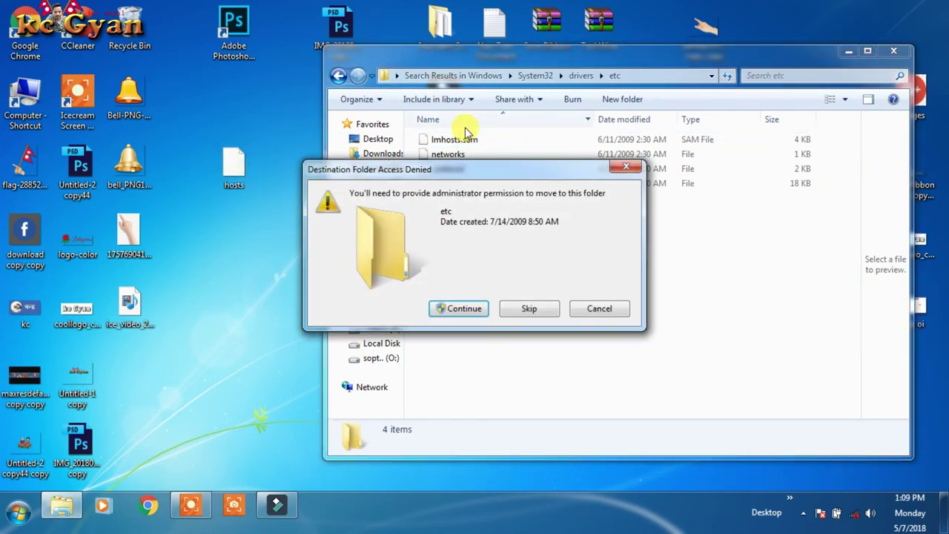
click(455, 311)
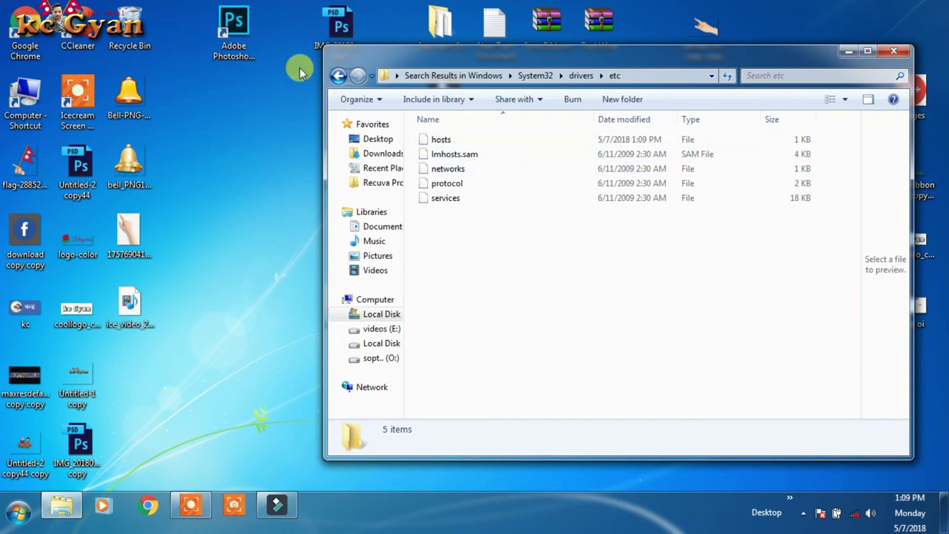
Step: Close the Explorer search results window and bring up the desktop context menu
click(338, 75)
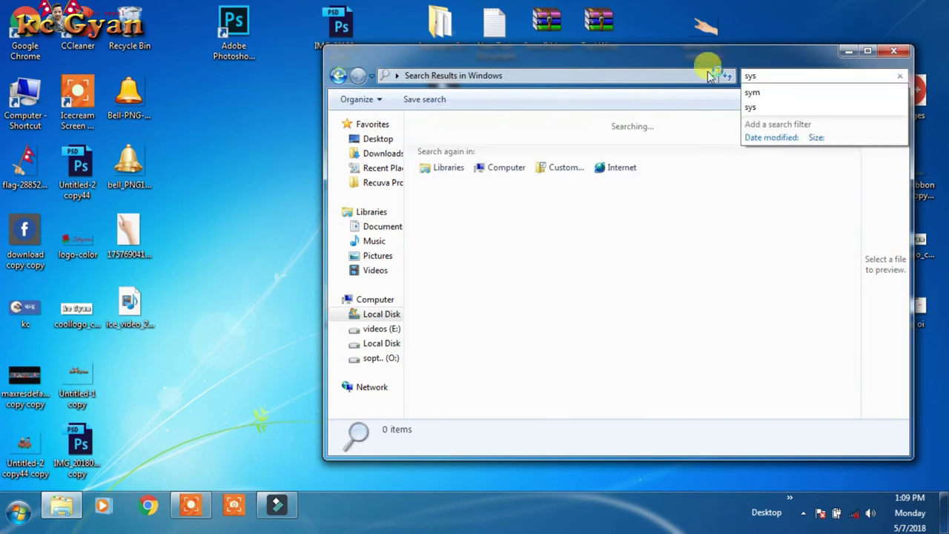
click(894, 50)
right_click(776, 53)
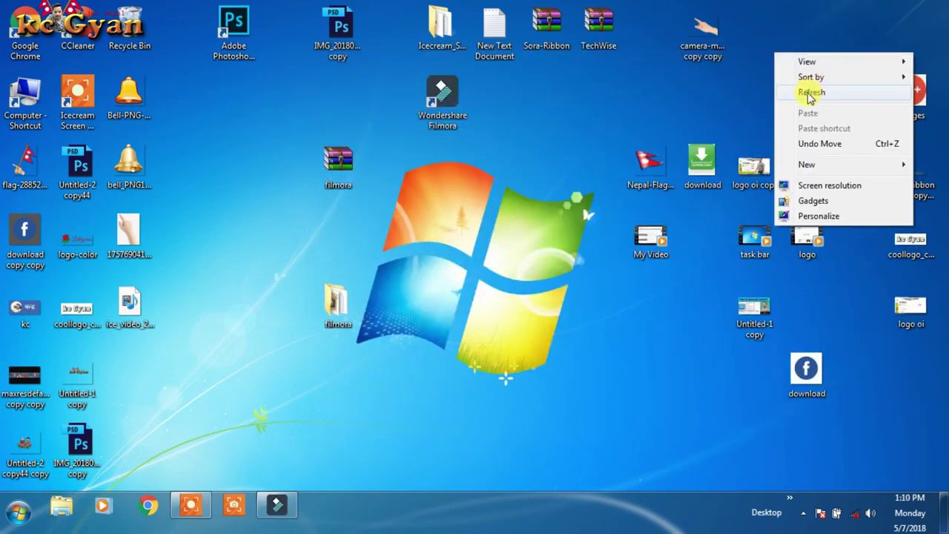
Step: Refresh the desktop and bring the Filmora editor back to the front
click(813, 92)
click(263, 504)
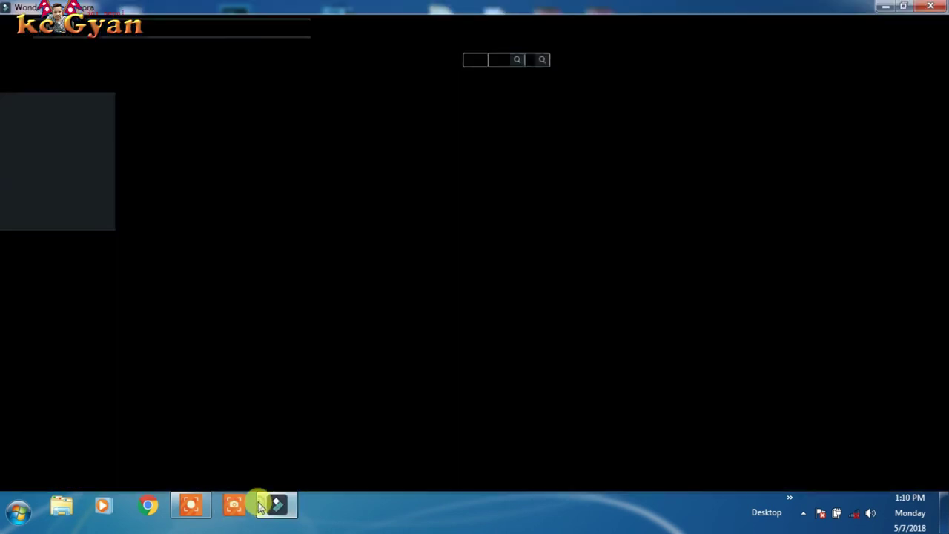
click(183, 44)
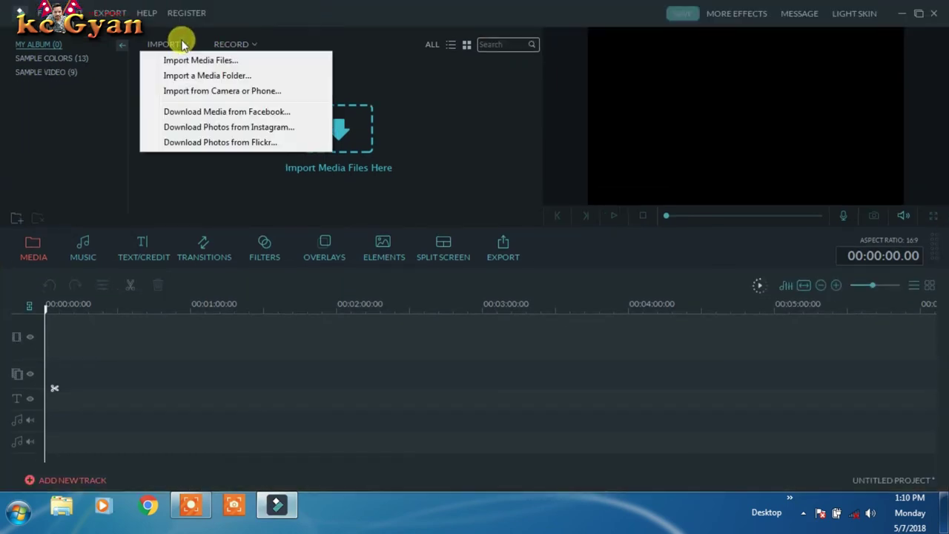
Step: View the REGISTER > Register... details, close that dialog, and minimize Filmora
click(159, 16)
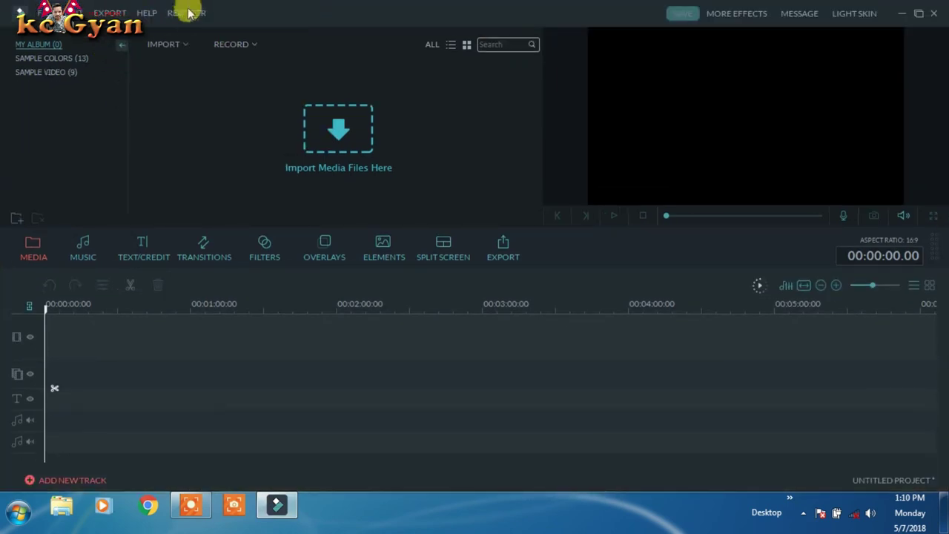
click(186, 13)
click(200, 30)
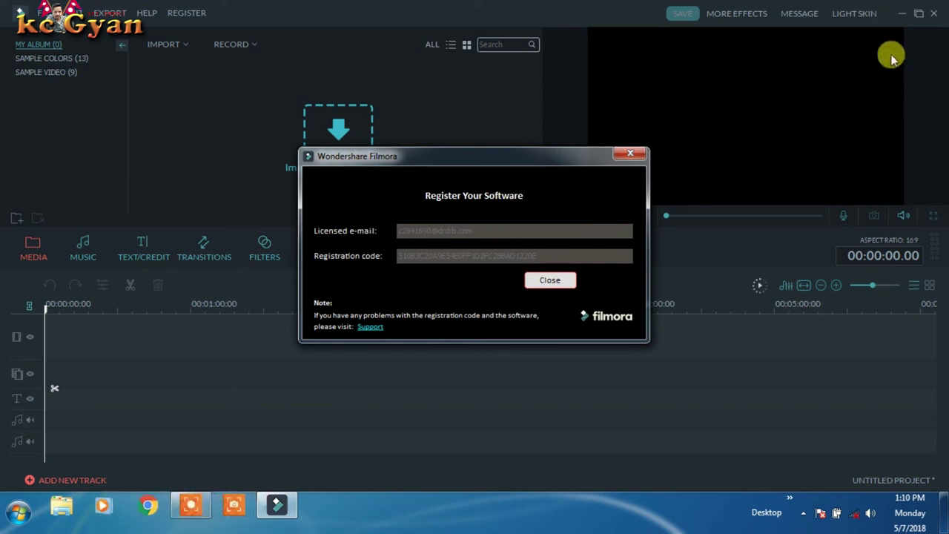
click(628, 152)
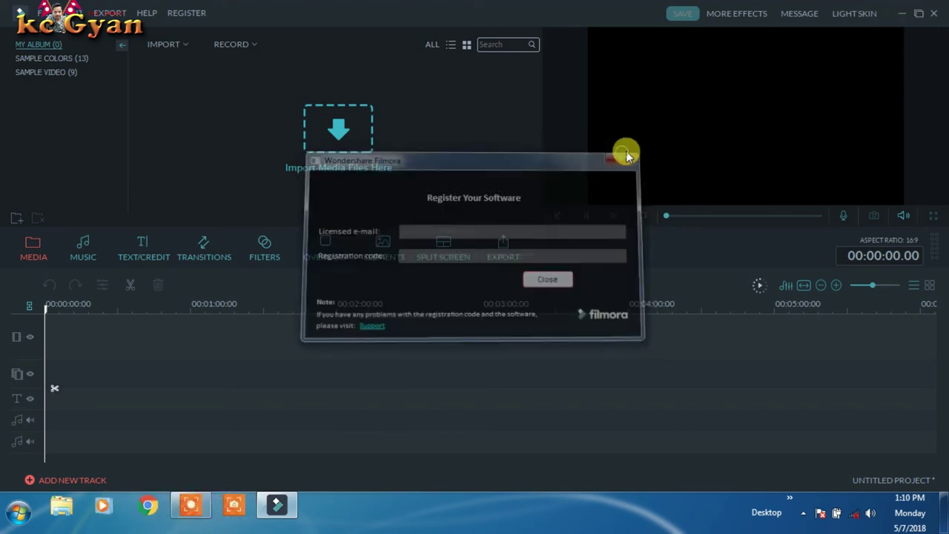
click(903, 16)
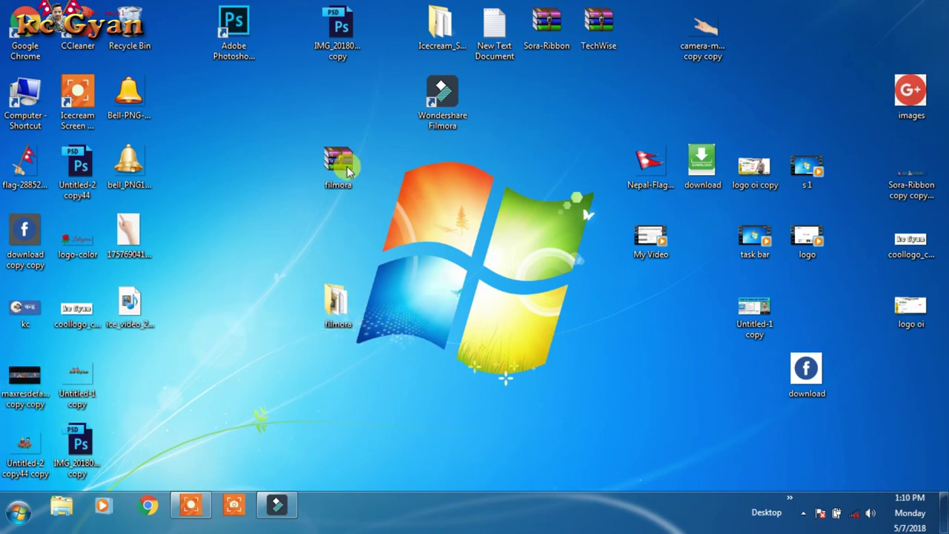
Step: Open the serial-keys New Text Document from the filmora folder and close Explorer
double_click(335, 303)
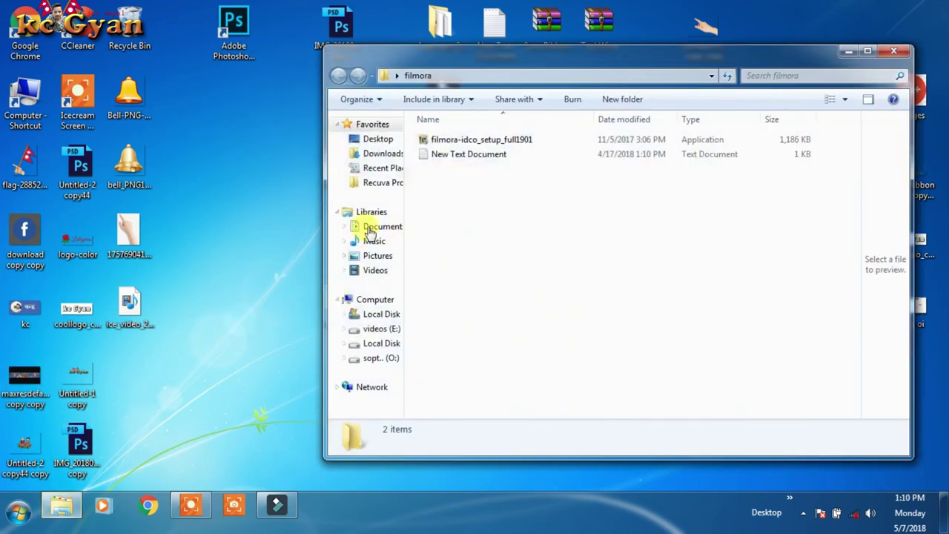
double_click(447, 154)
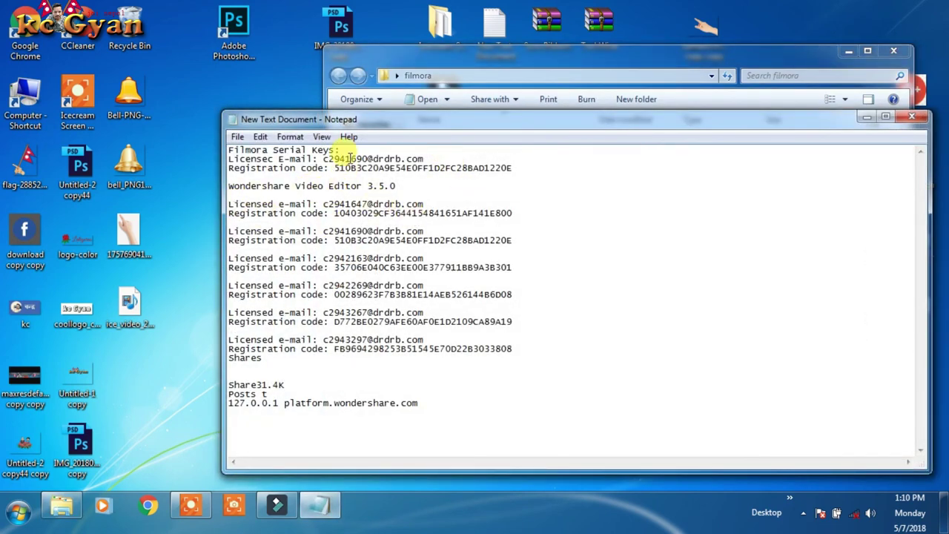
click(897, 53)
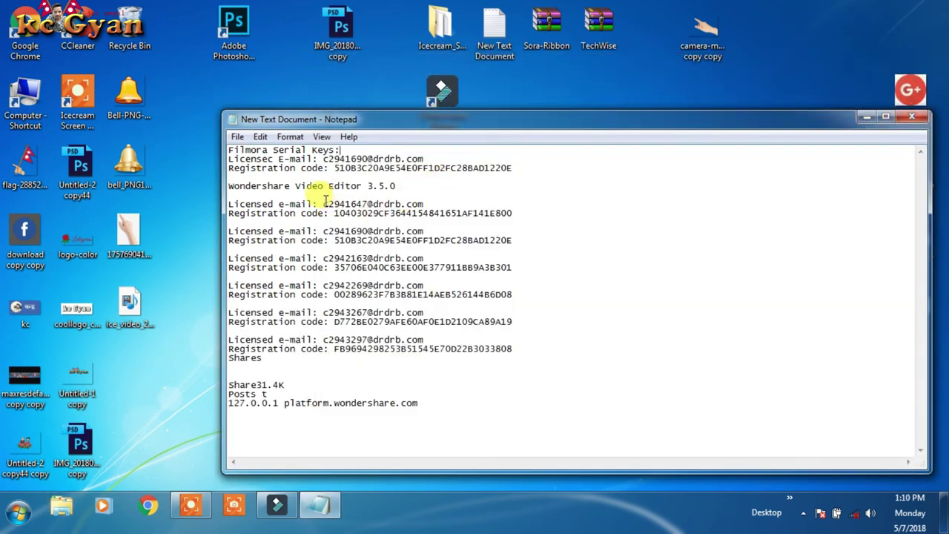
Step: Select the second licensed e-mail line in Notepad and copy it
drag(326, 201, 417, 194)
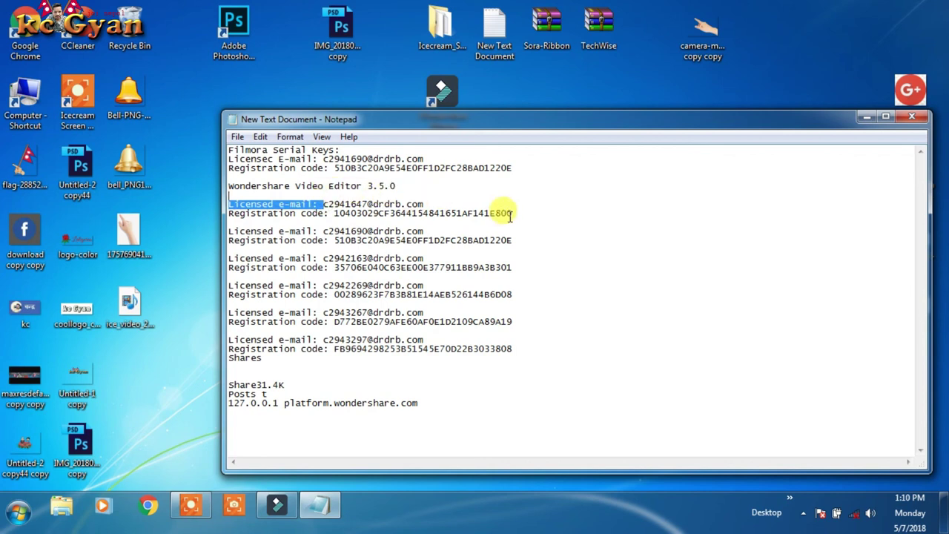
drag(329, 213, 519, 211)
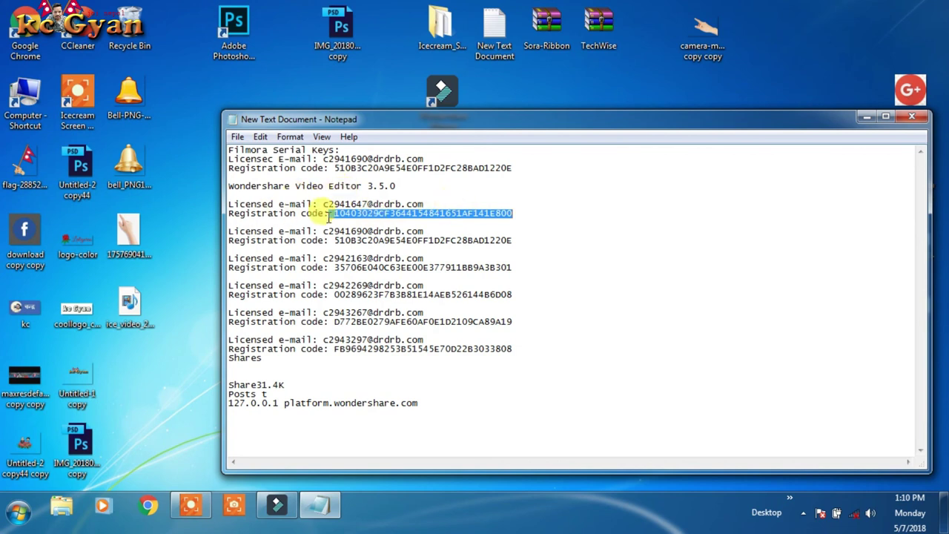
drag(229, 204, 323, 204)
right_click(410, 210)
click(445, 169)
right_click(353, 206)
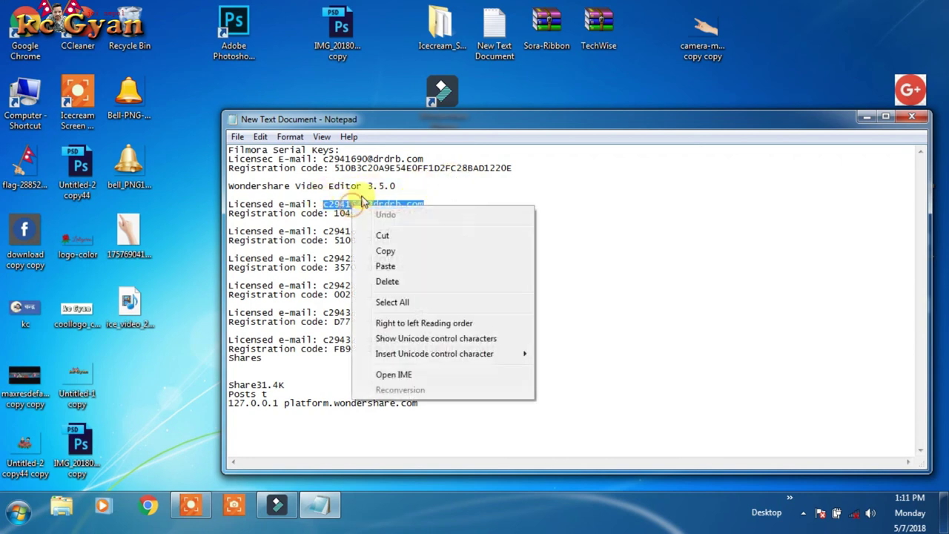
click(385, 253)
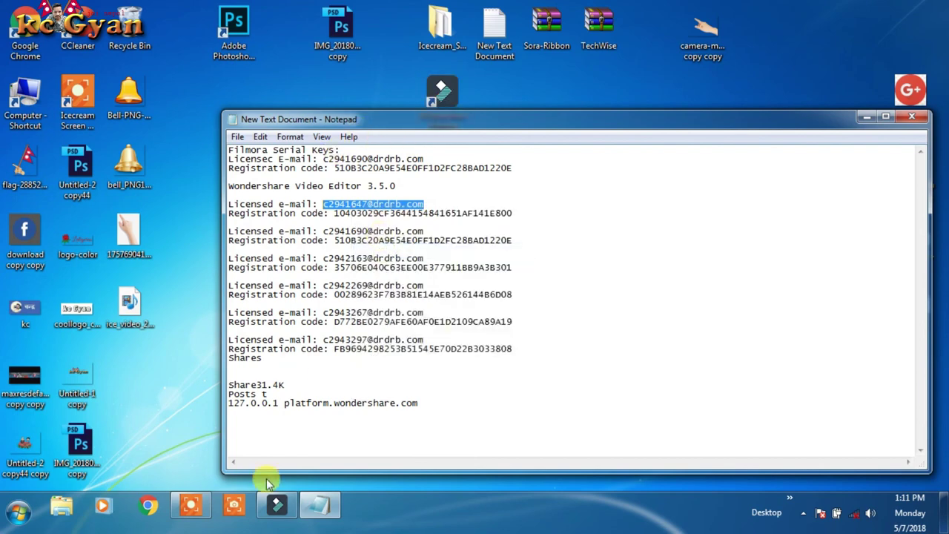
Step: Recheck Filmora's REGISTER > Register... details, close the dialog, and minimize Filmora
click(268, 506)
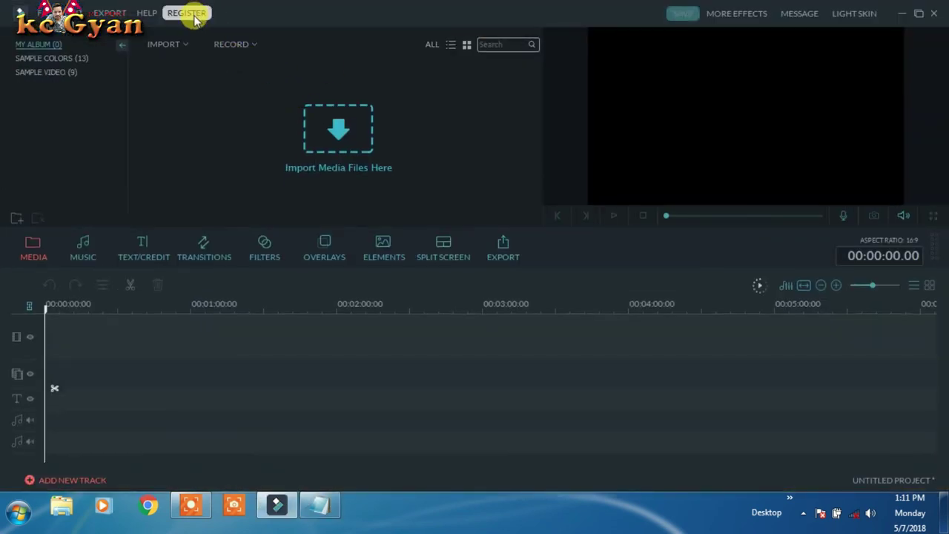
click(191, 14)
click(205, 30)
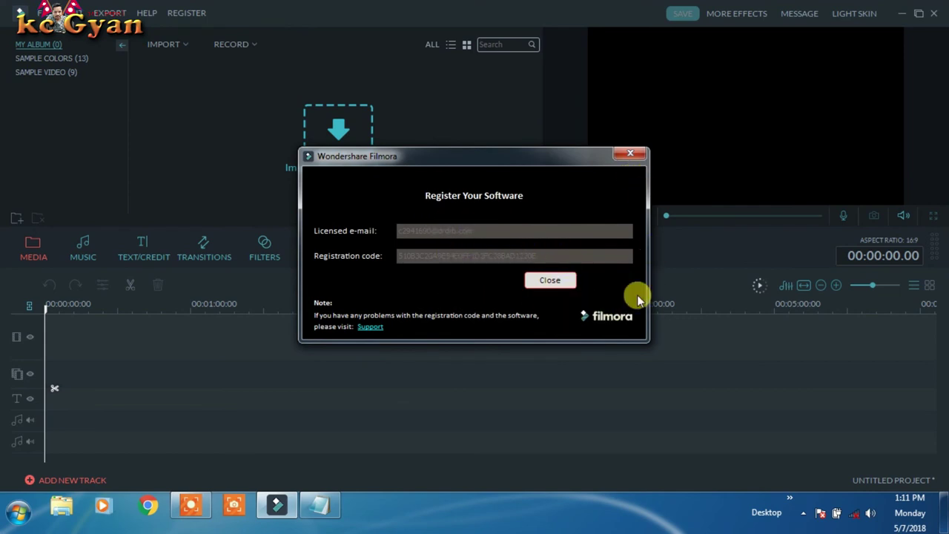
click(632, 154)
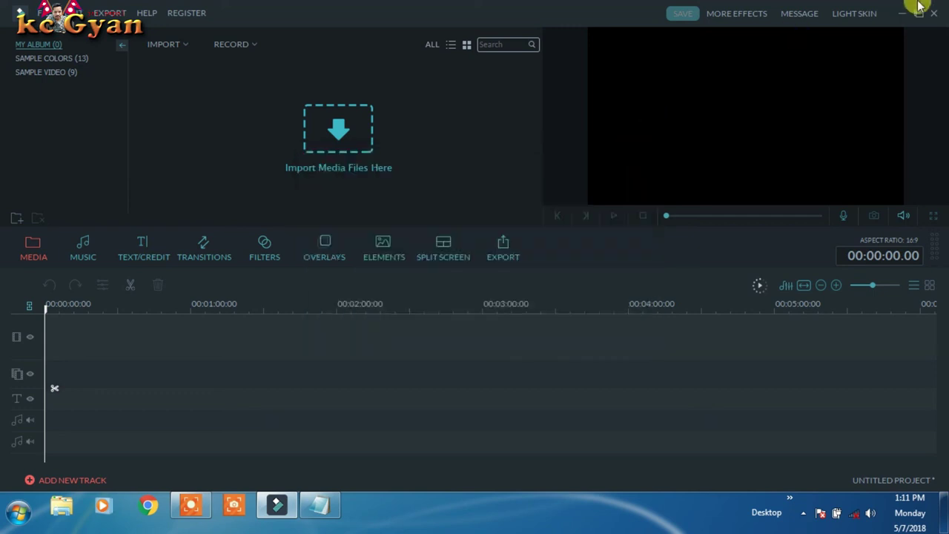
click(905, 15)
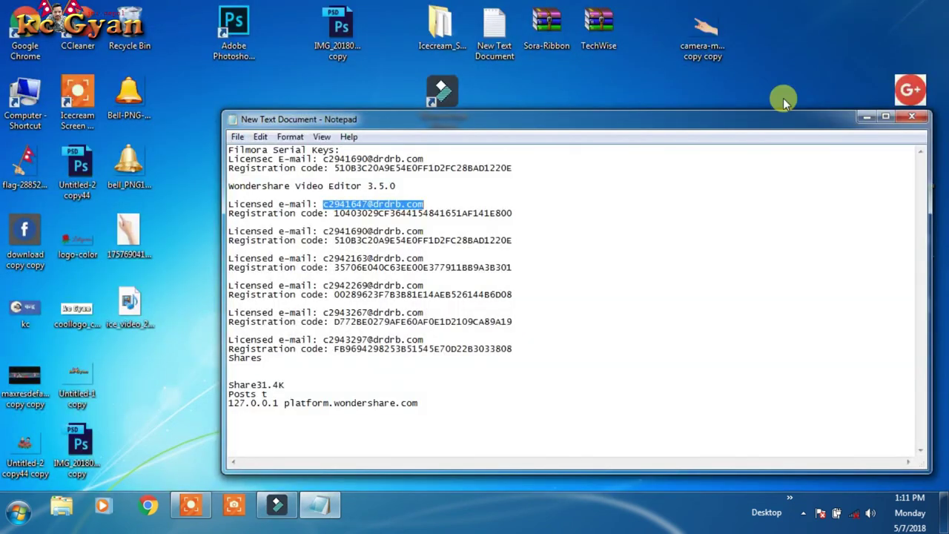
Step: Minimize the serial-keys Notepad window and refresh the desktop several times
right_click(827, 73)
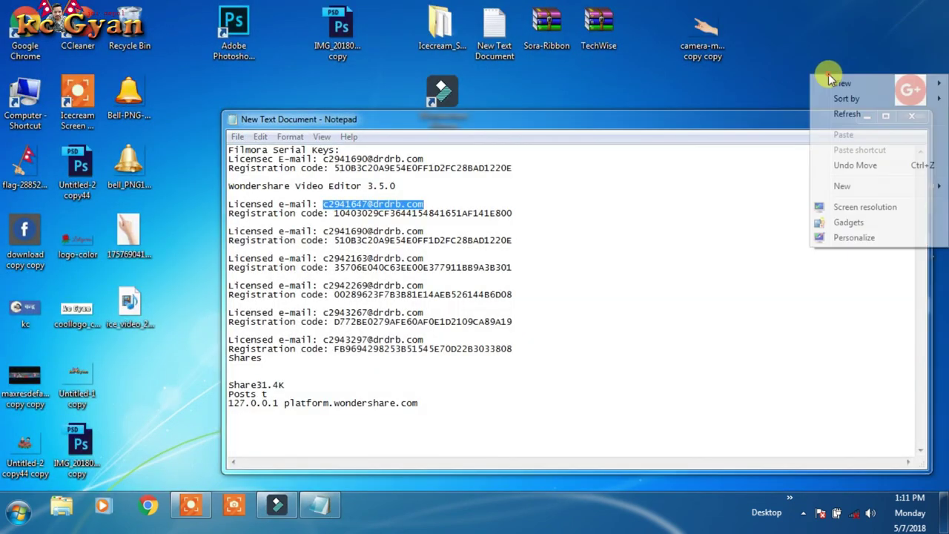
click(851, 115)
click(868, 119)
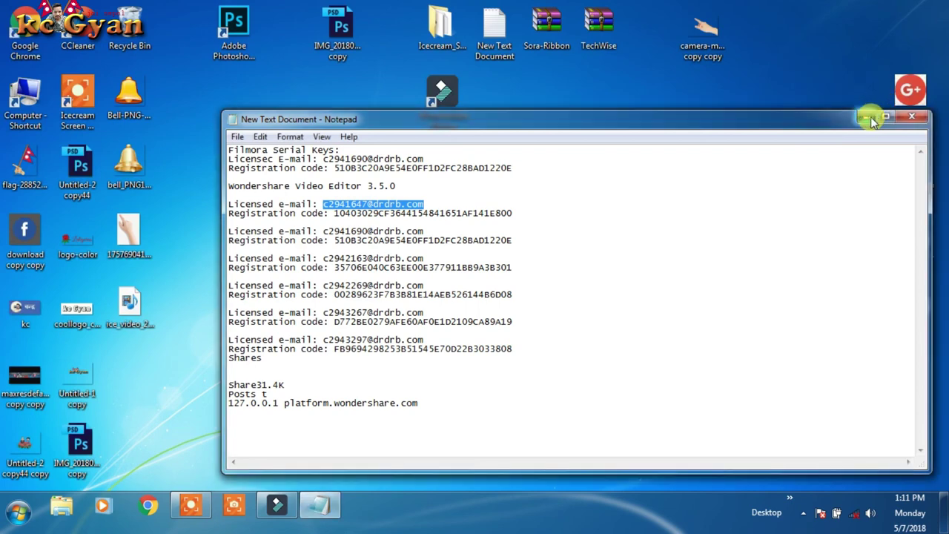
right_click(778, 64)
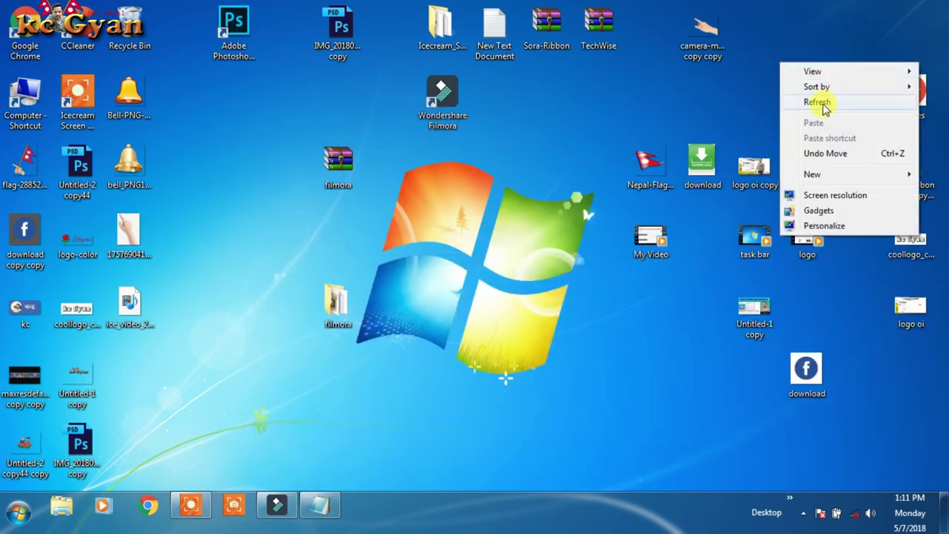
click(818, 102)
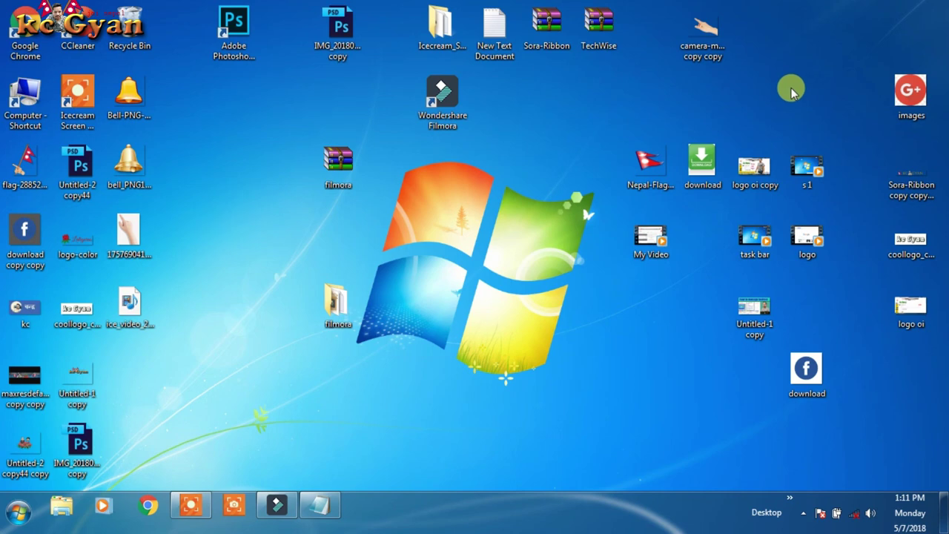
right_click(307, 124)
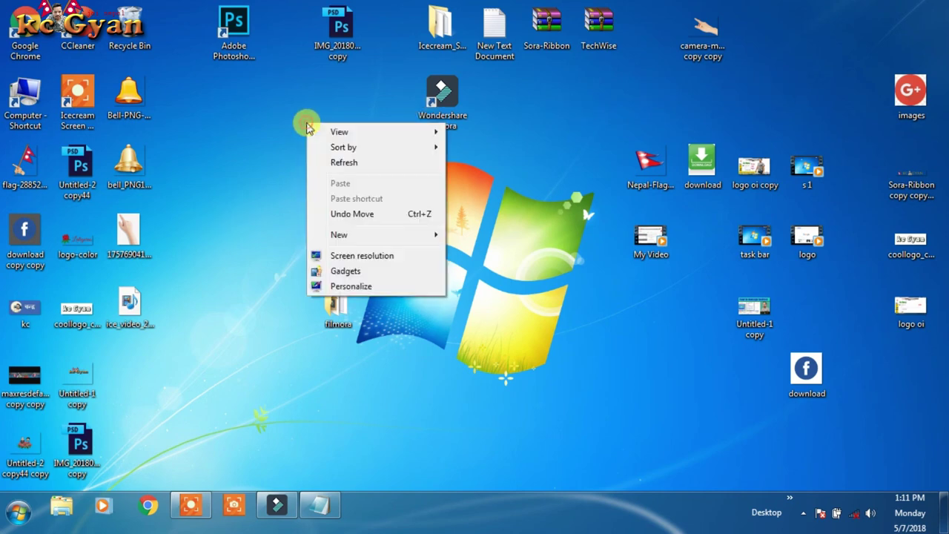
click(367, 159)
right_click(166, 99)
click(254, 142)
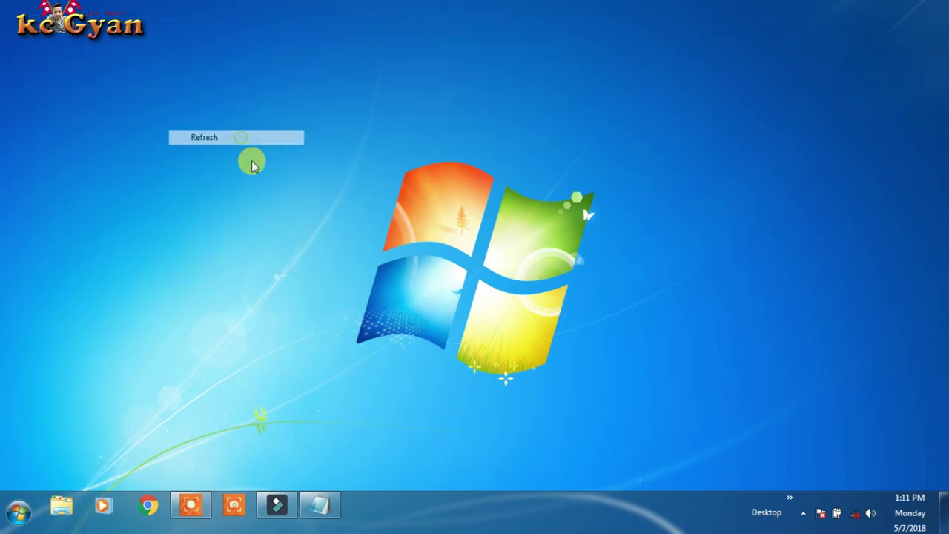